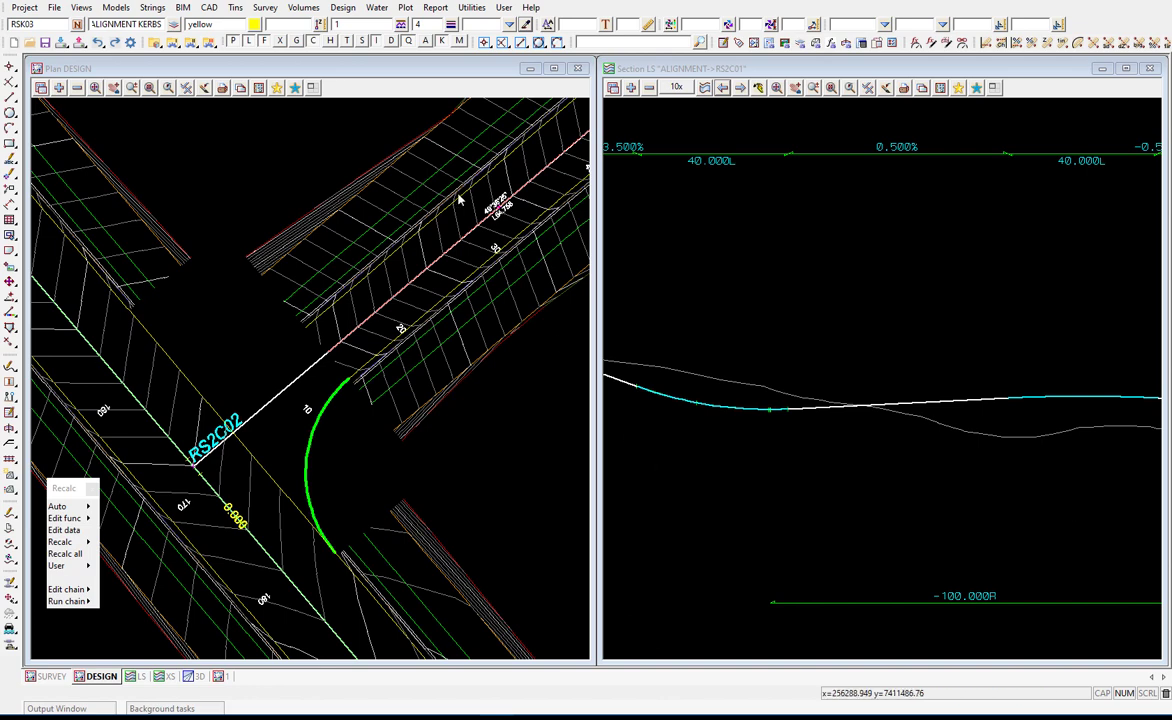
# - Open the Apply Kerb Return Function panel from the Design menu and move it aside
pyautogui.click(342, 7)
pyautogui.moveTo(358, 59)
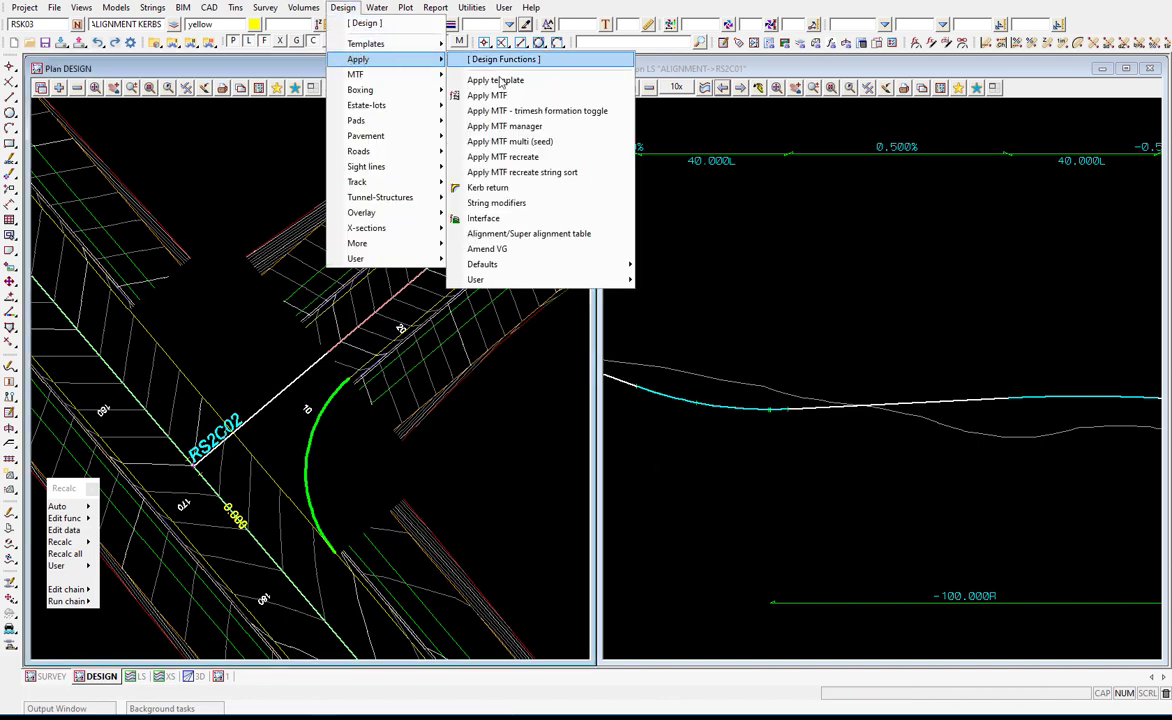
pyautogui.click(460, 175)
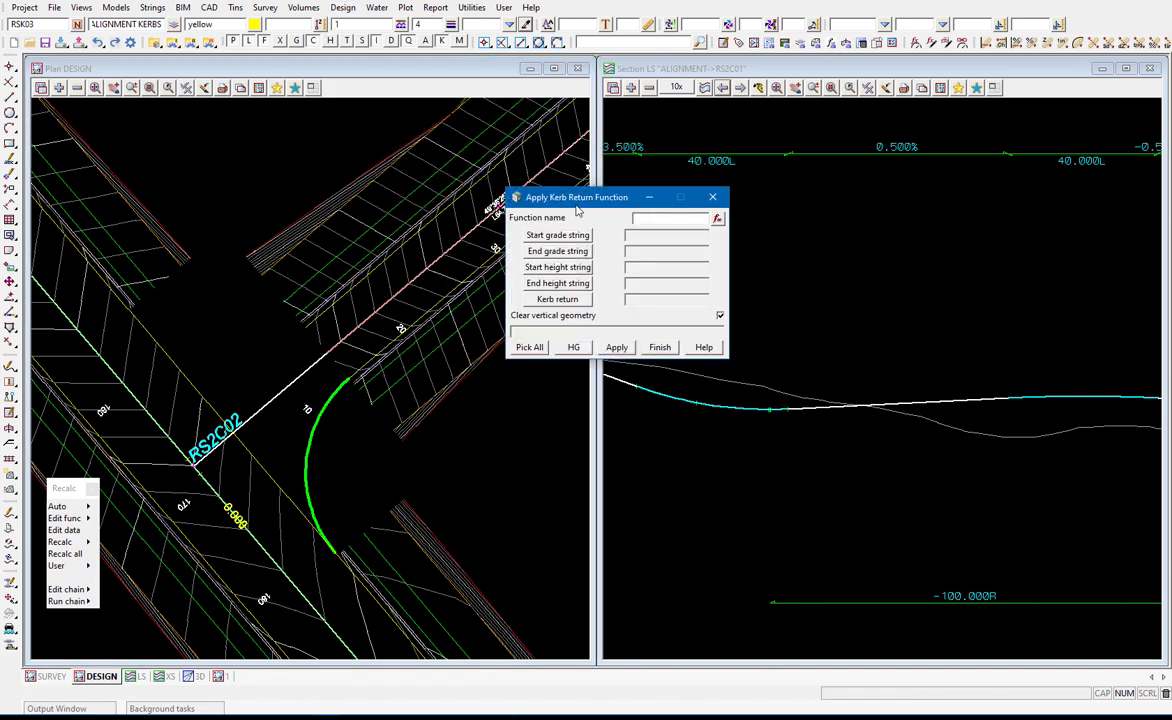
pyautogui.moveTo(680, 197); pyautogui.dragTo(833, 192)
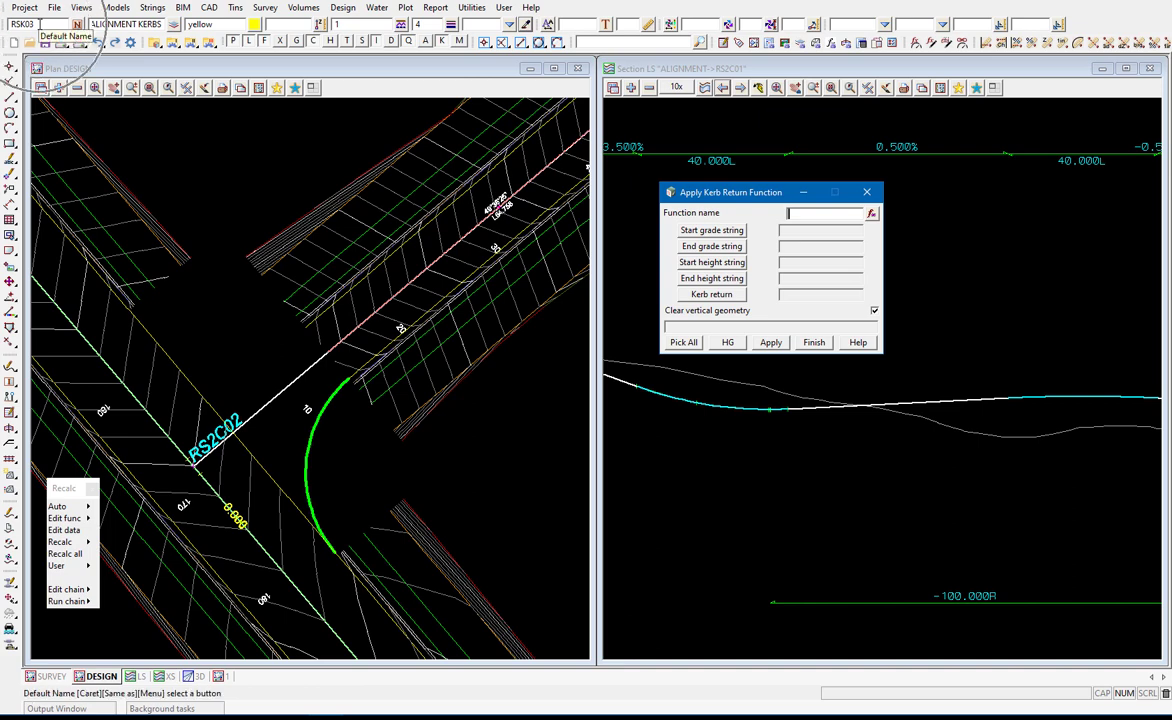
# - Fillet the two road strings at the upper-left corner with a radius -10 arc
pyautogui.click(10, 130)
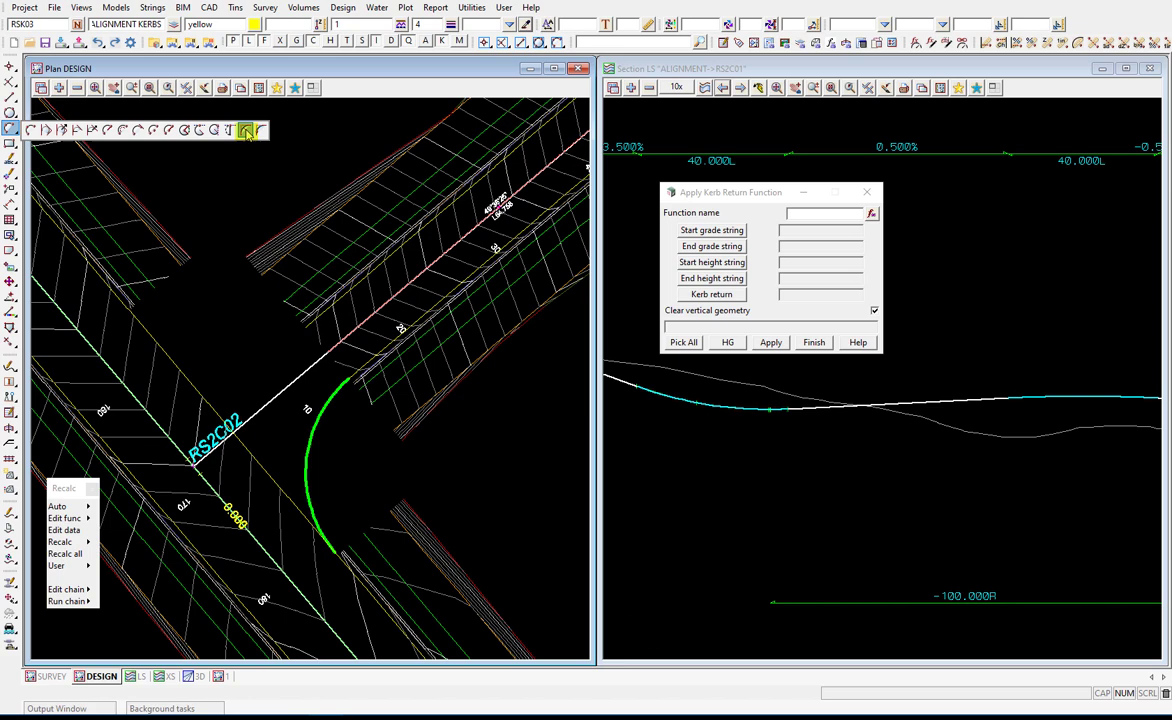
pyautogui.click(247, 131)
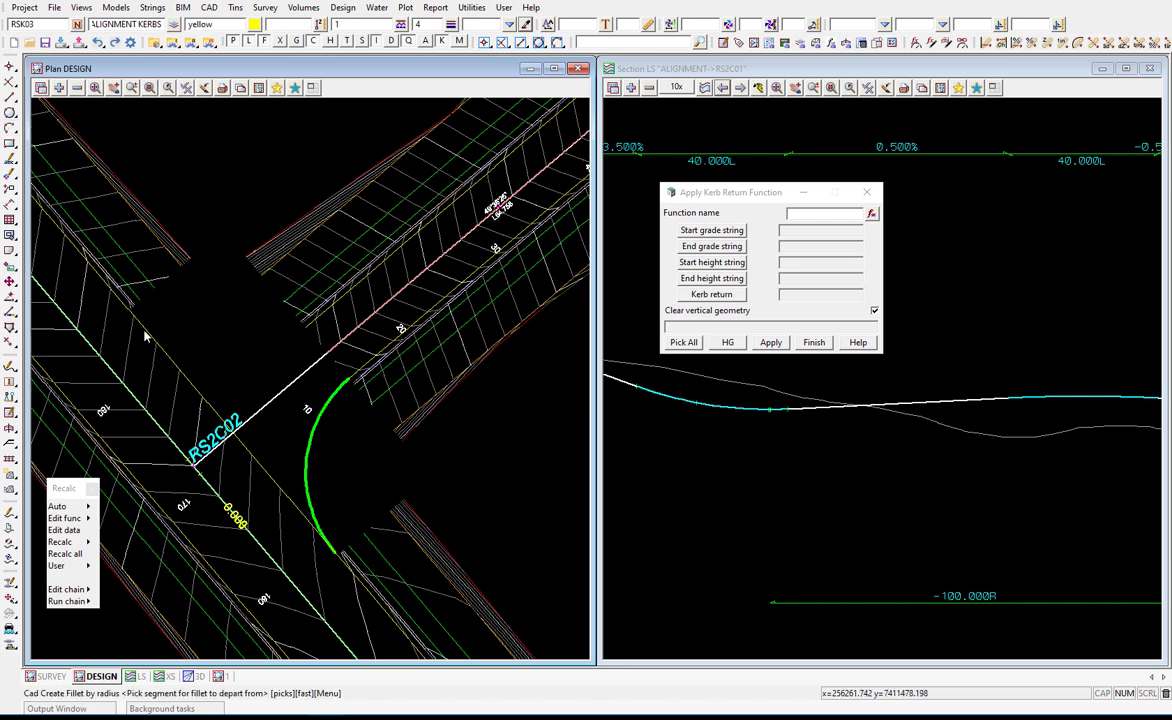
pyautogui.click(170, 352)
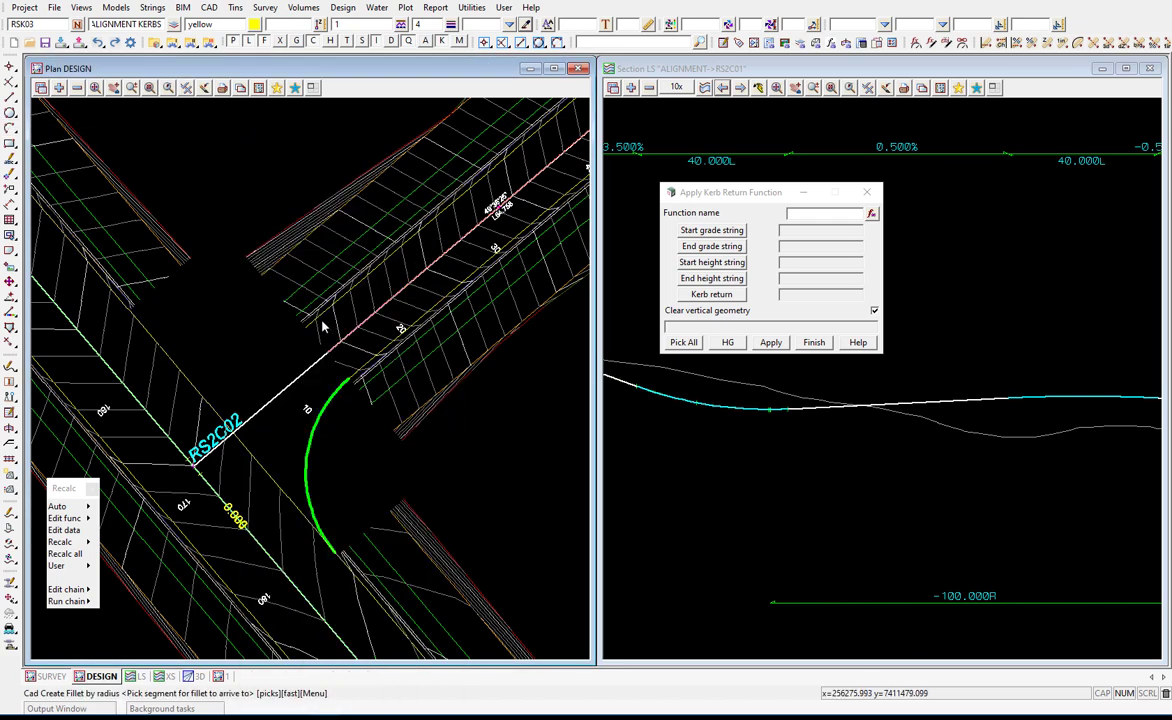
pyautogui.click(352, 304)
pyautogui.write('-10')
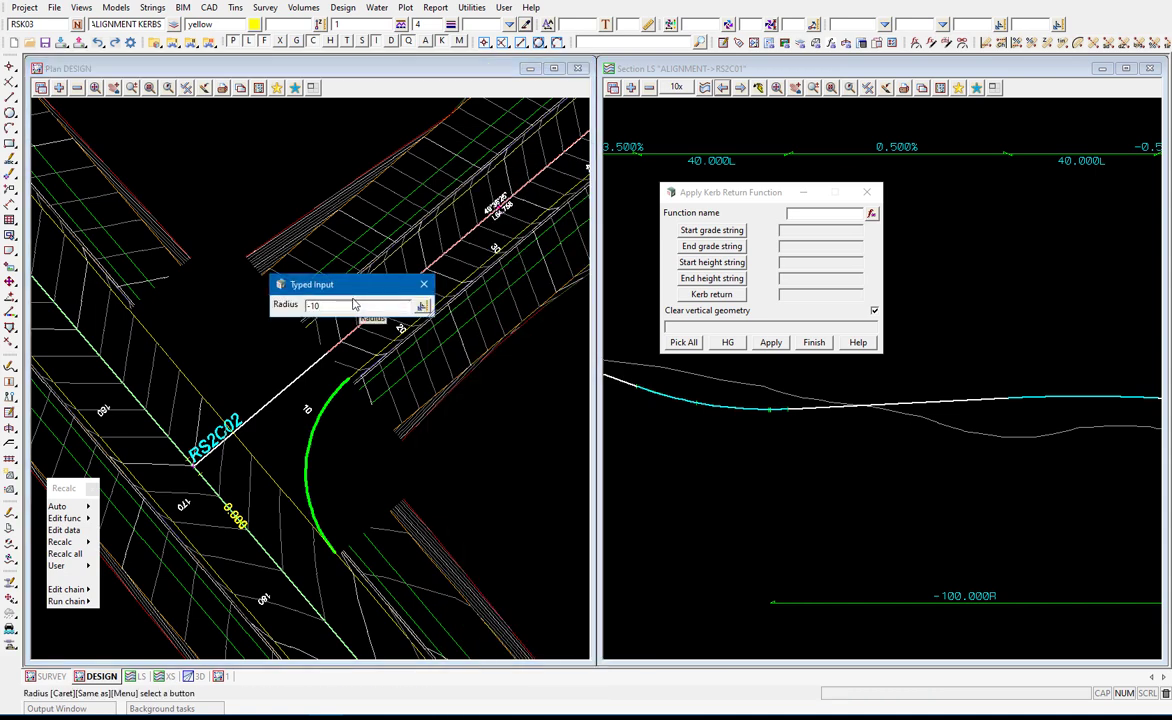
pyautogui.press('Return')
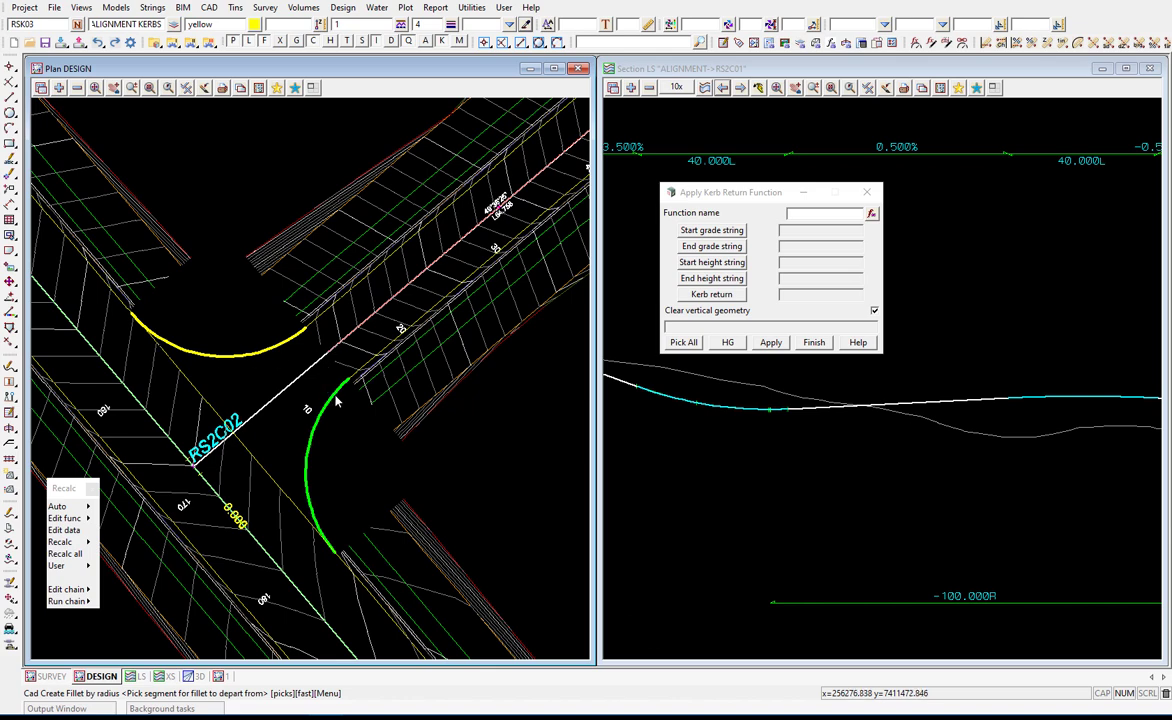
# - Inquire the new RSK03 kerb return arc to confirm its 10 m radius
pyautogui.click(280, 347)
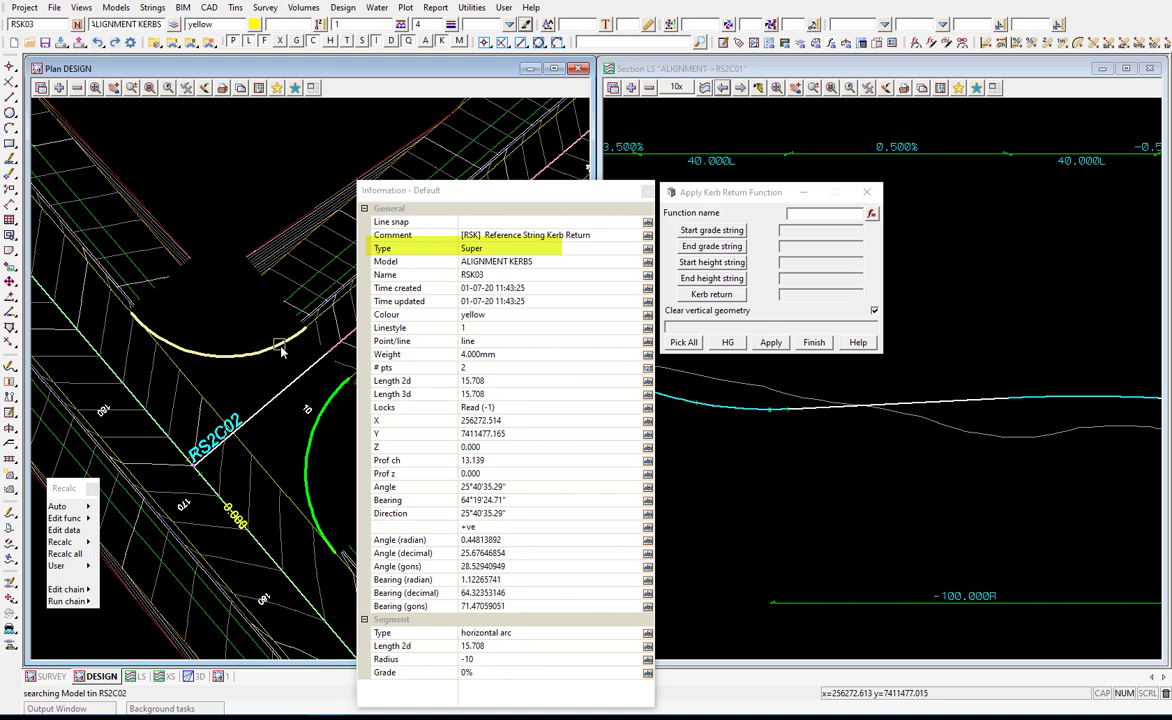
pyautogui.click(334, 396)
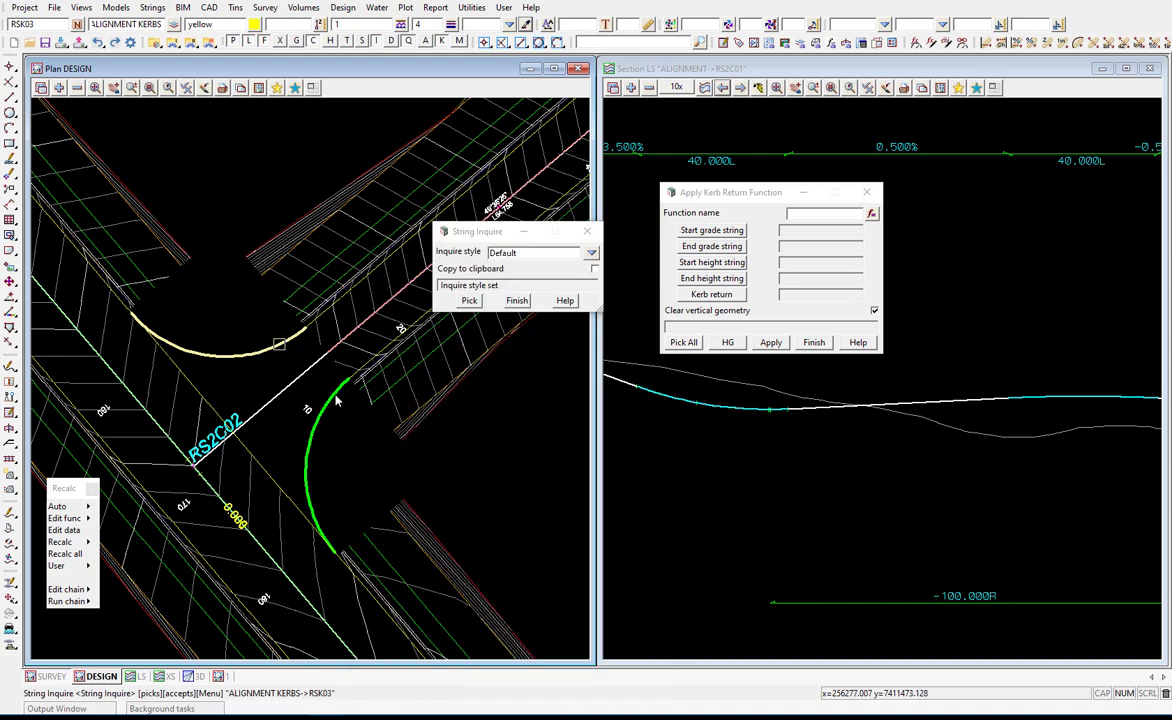
pyautogui.click(336, 398)
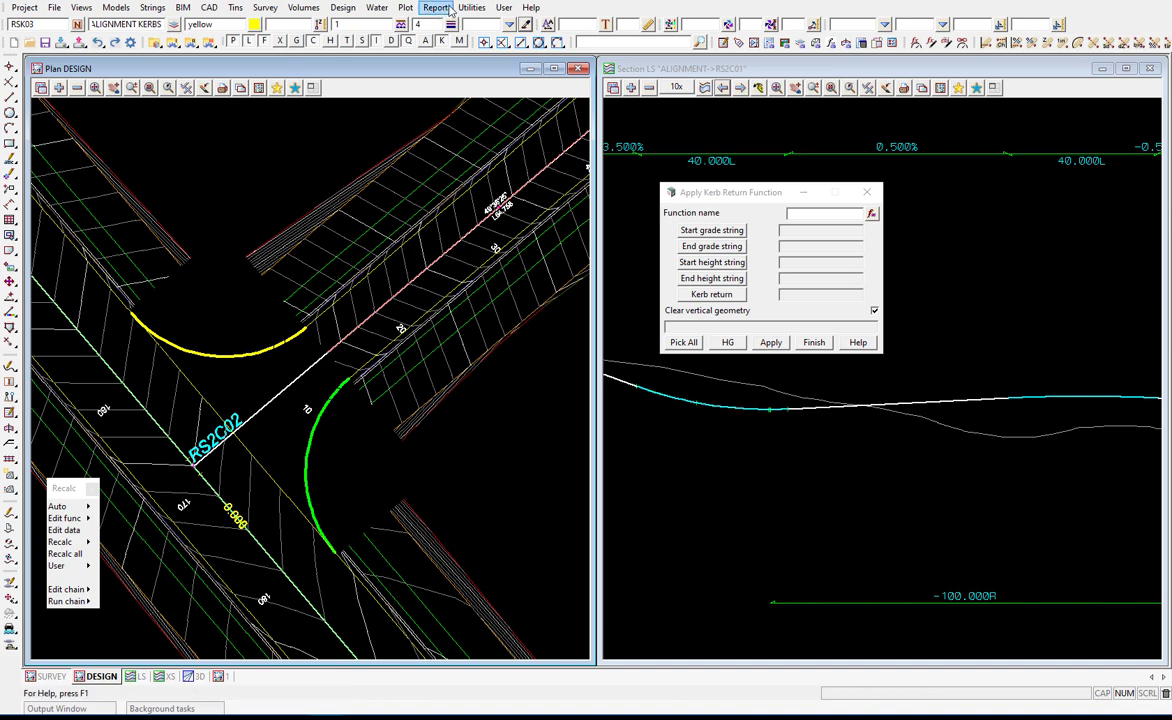
# - Convert the yellow RSK03 arc into a super alignment and accept its properties
pyautogui.click(153, 10)
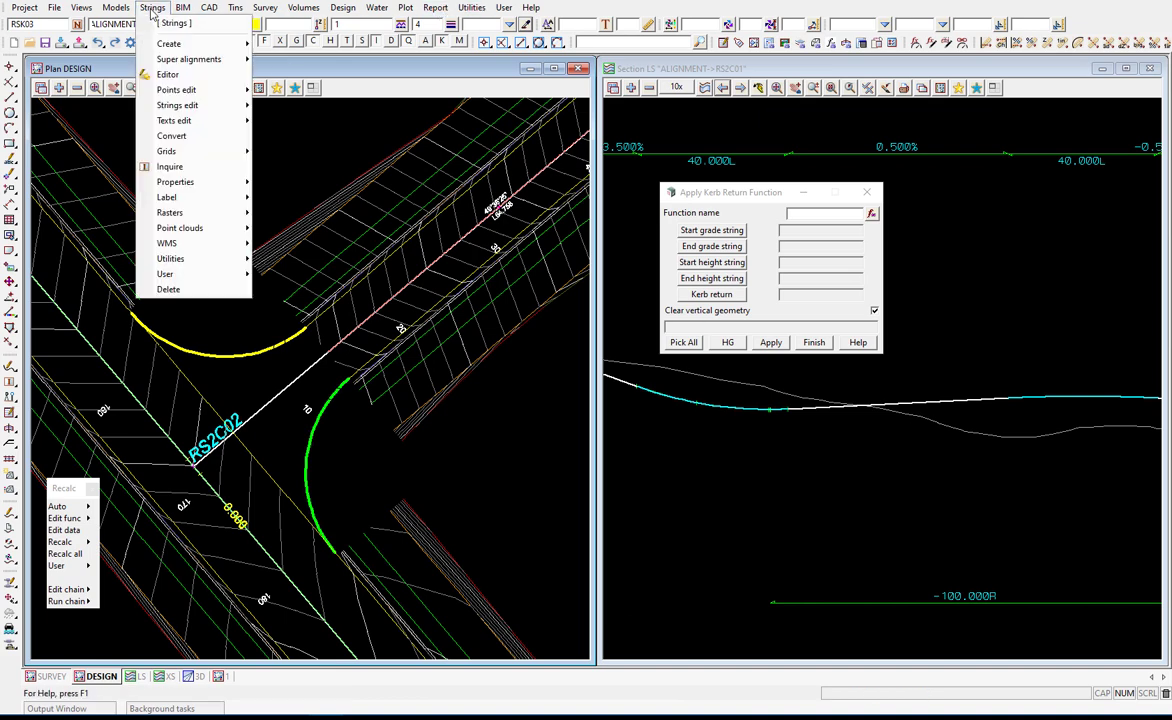
pyautogui.click(171, 135)
pyautogui.click(250, 355)
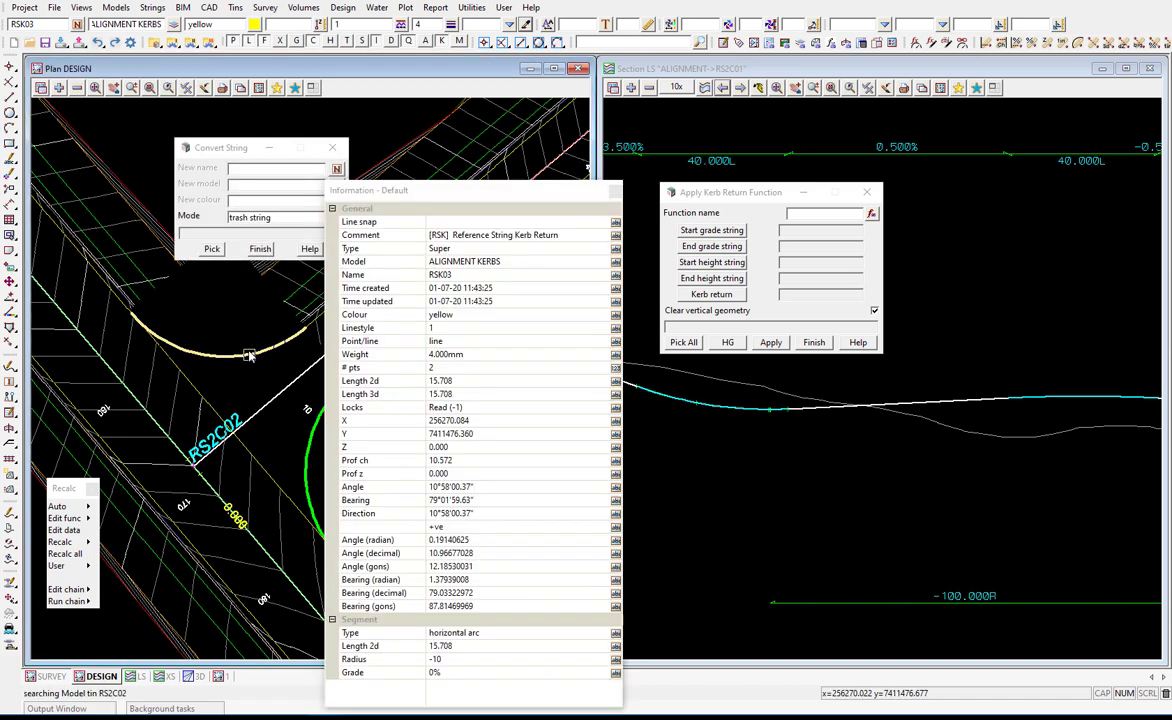
pyautogui.middleClick(250, 355)
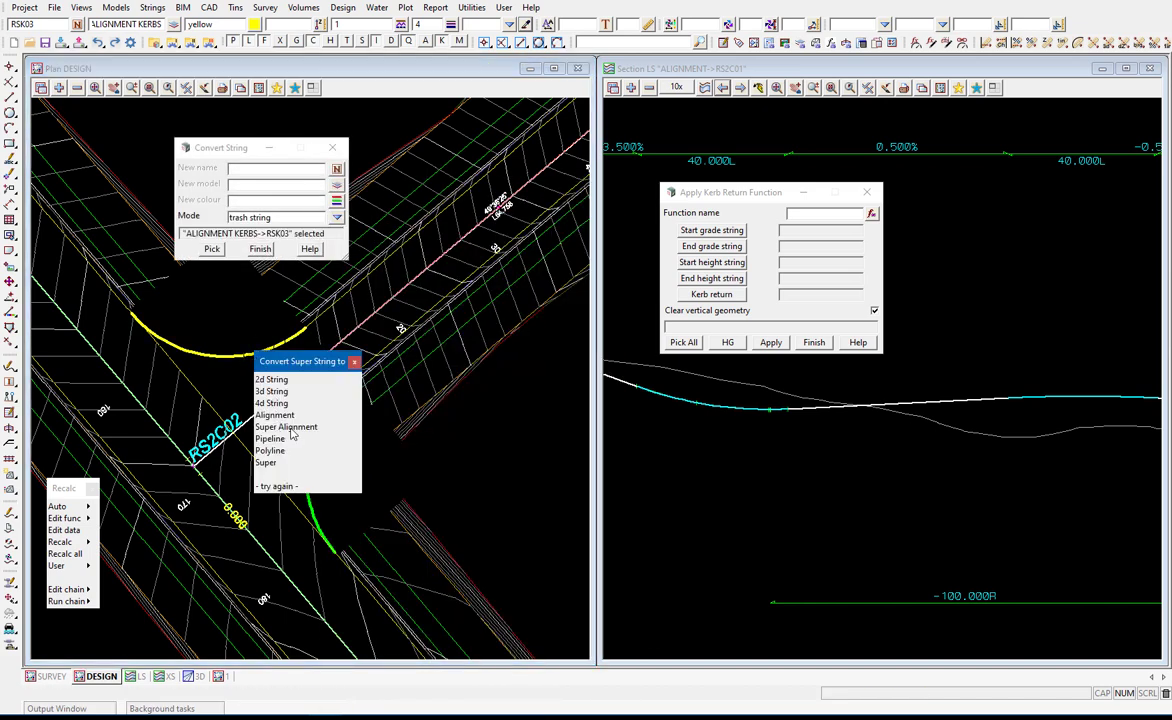
pyautogui.click(292, 427)
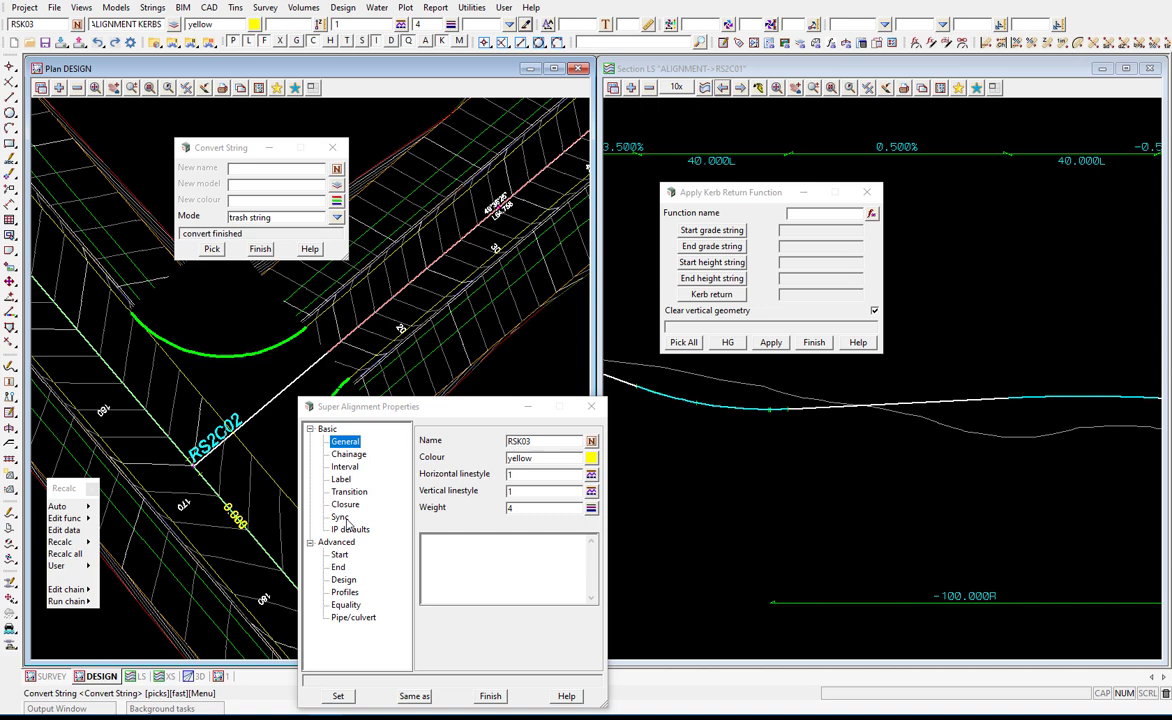
pyautogui.click(539, 440)
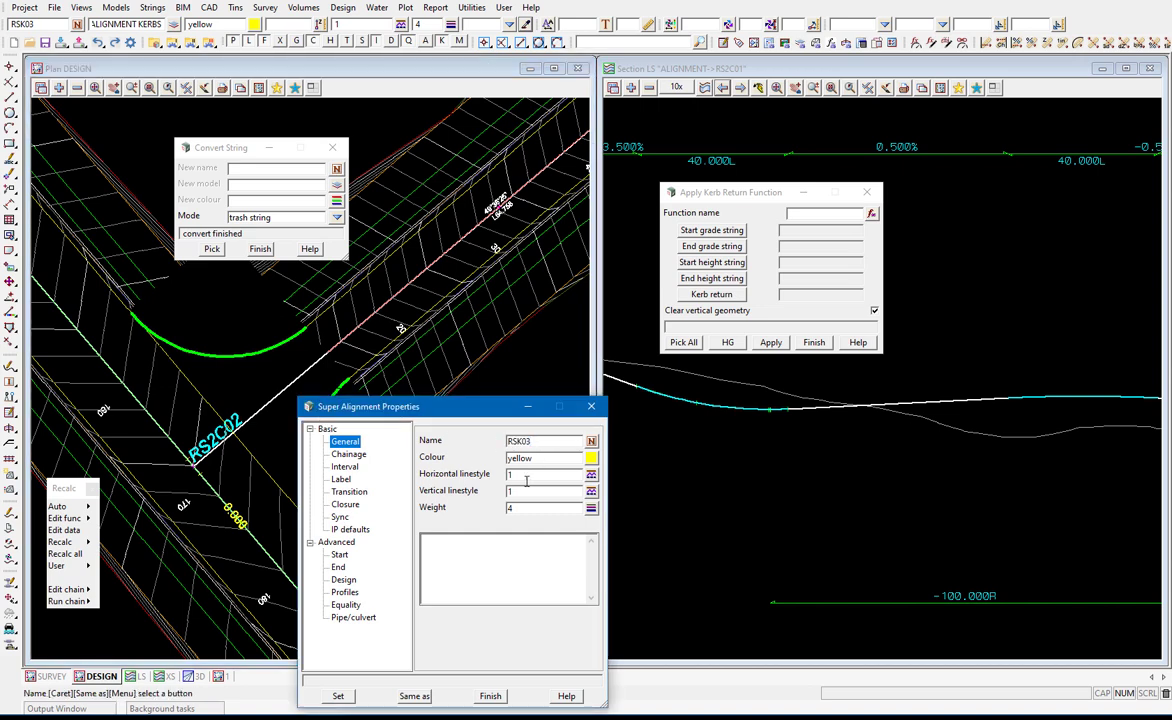
pyautogui.click(338, 696)
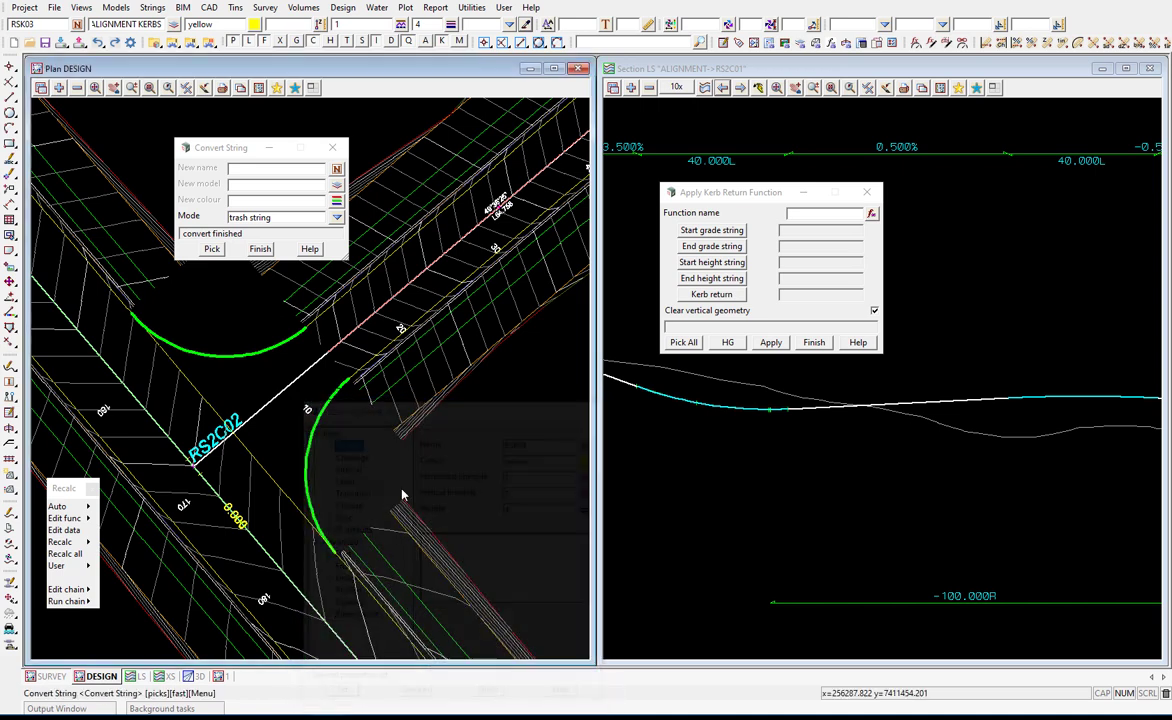
pyautogui.press('f')
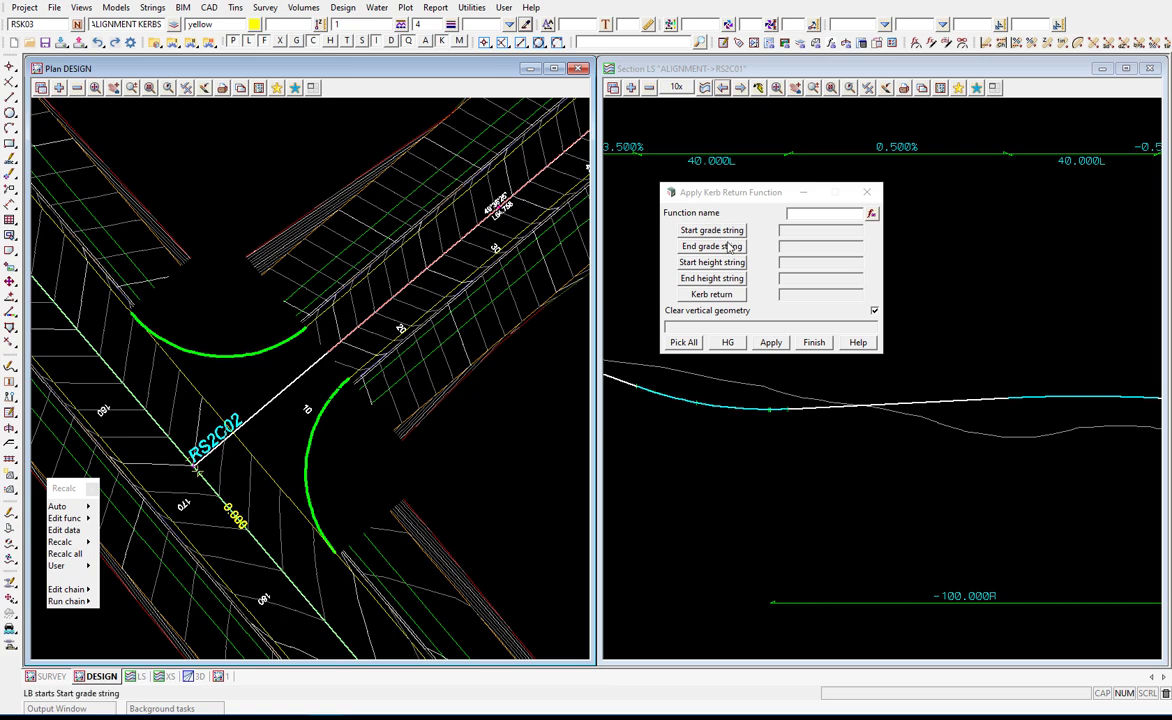
pyautogui.click(135, 318)
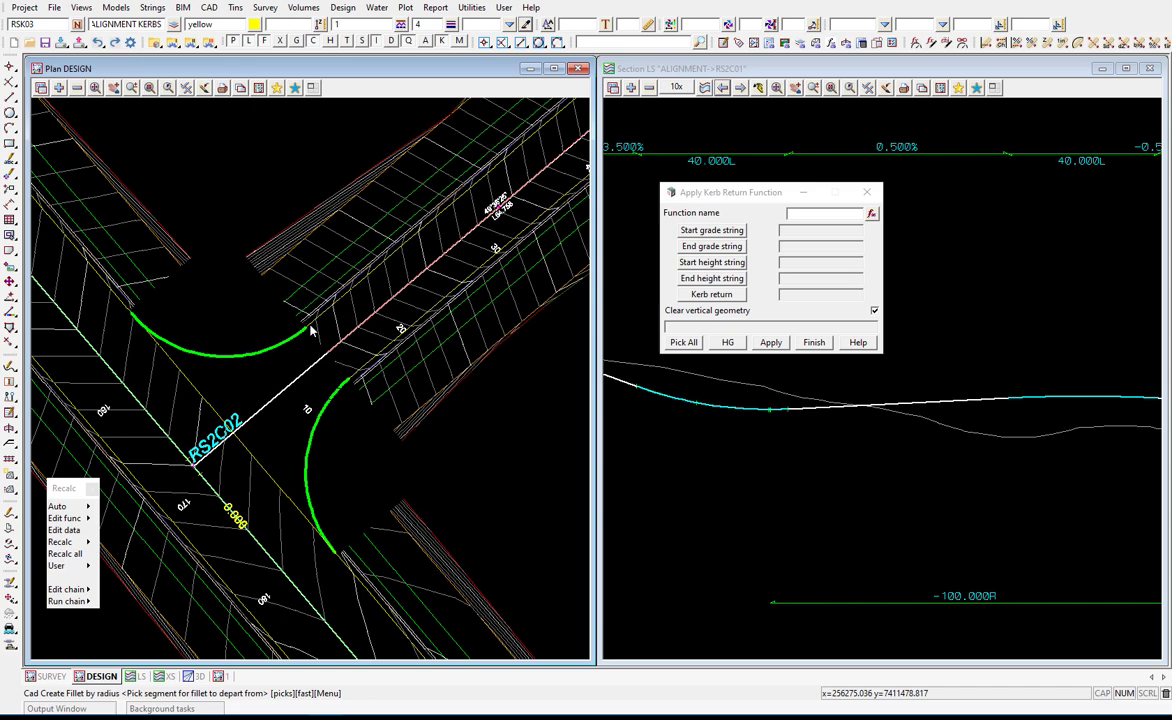
pyautogui.click(130, 315)
pyautogui.click(686, 343)
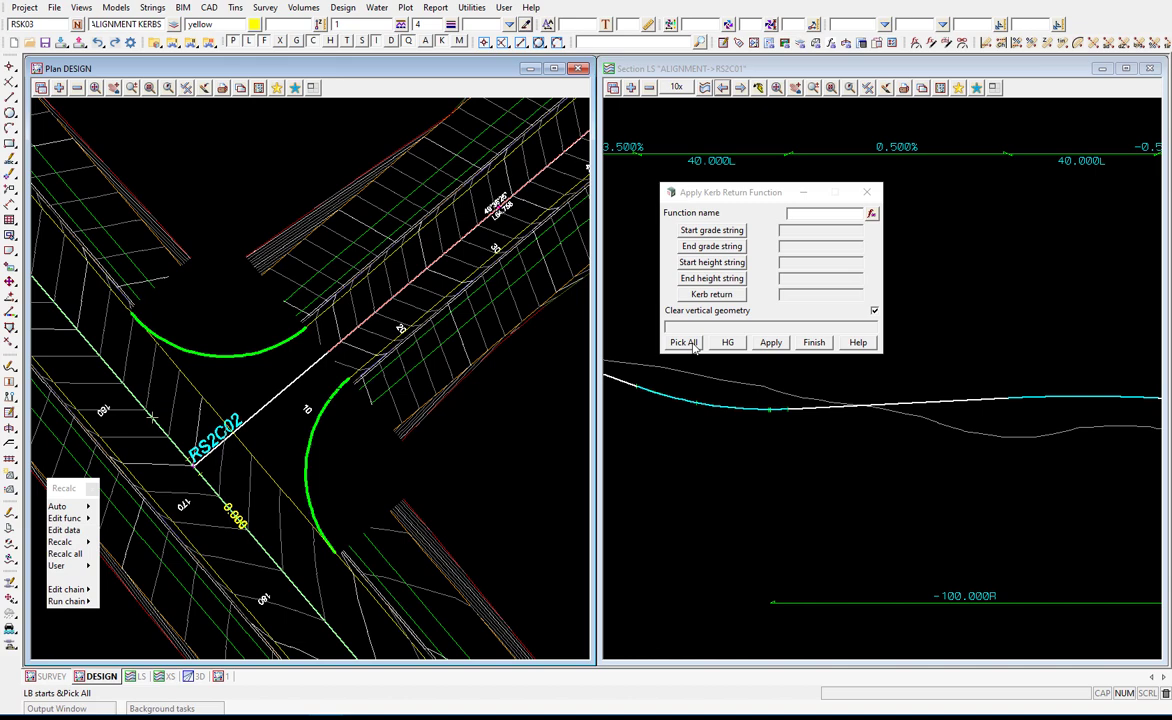
# - Pick RS2C01 and RS2C02 as start/end grade strings and their KLL kerb strings as heights
pyautogui.click(686, 343)
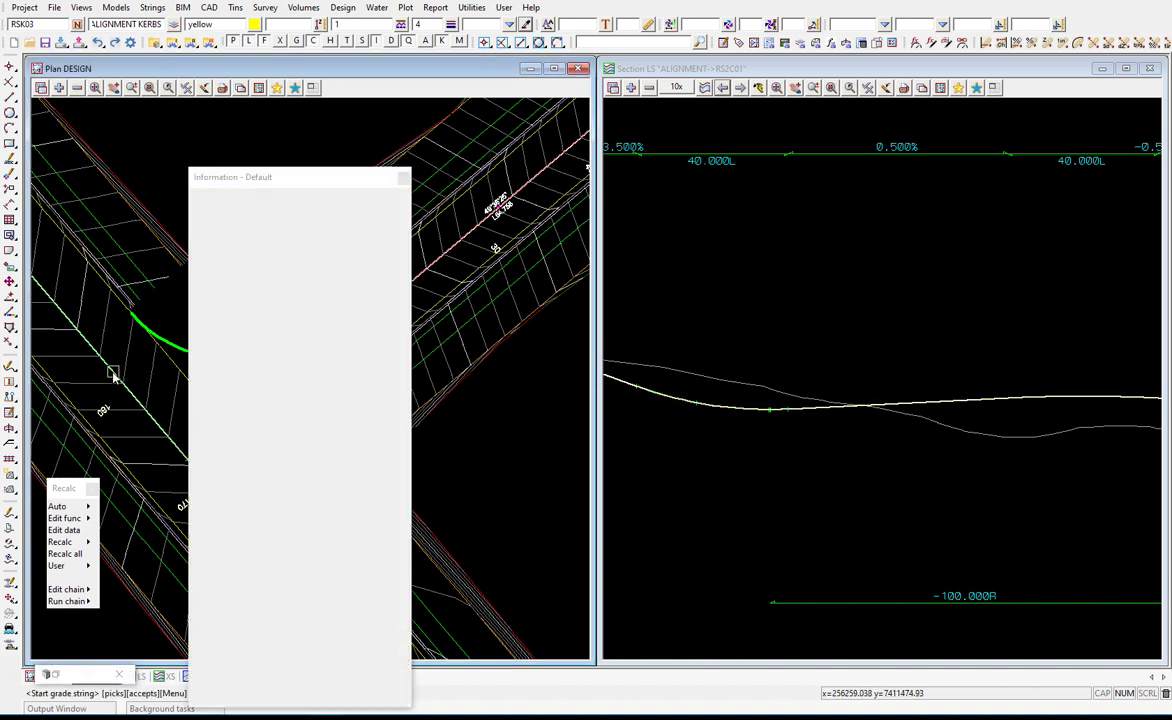
pyautogui.click(113, 373)
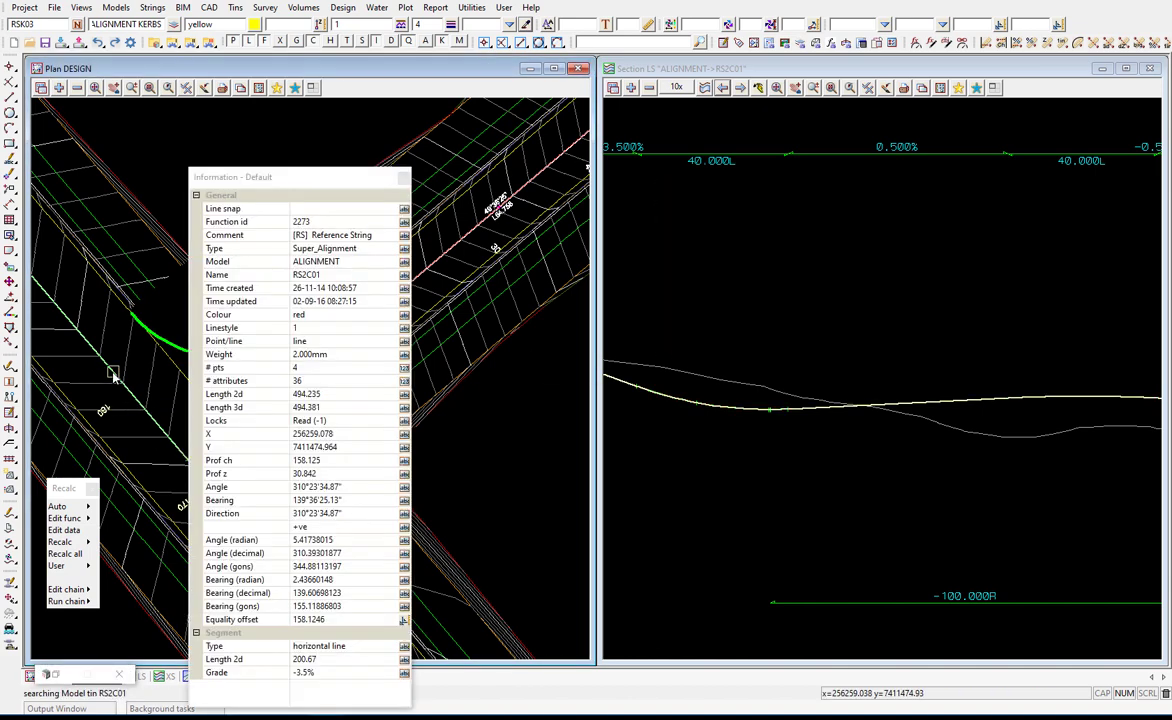
pyautogui.click(113, 373)
pyautogui.click(297, 383)
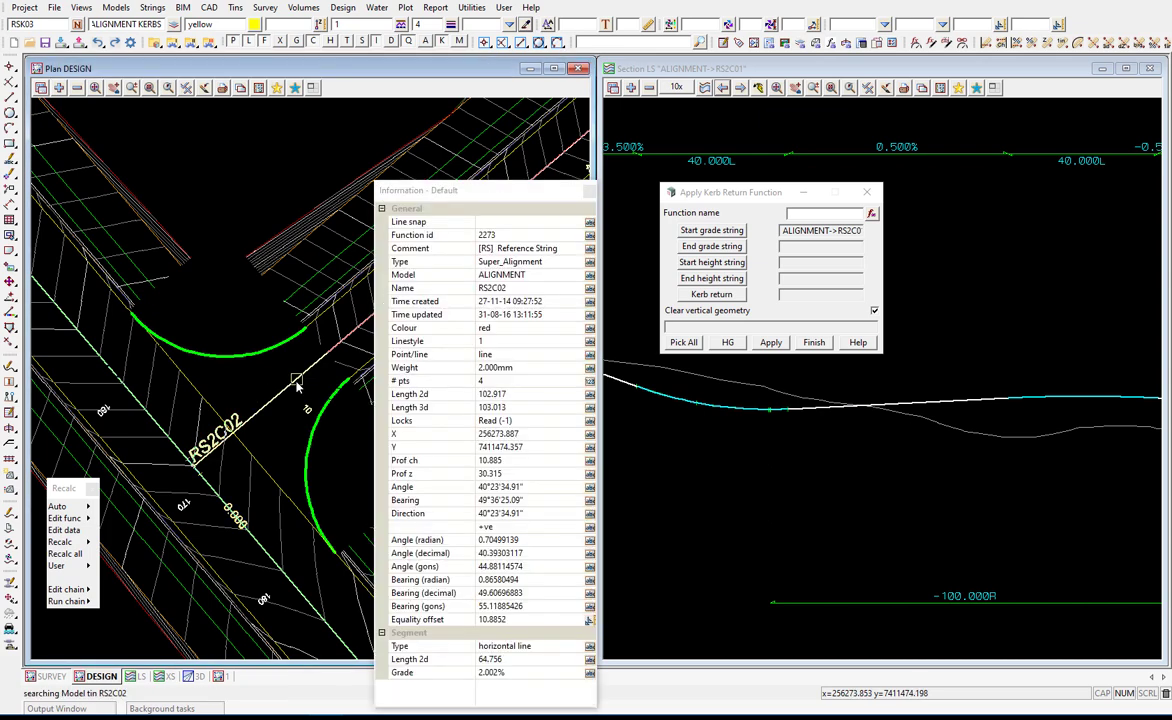
pyautogui.click(297, 383)
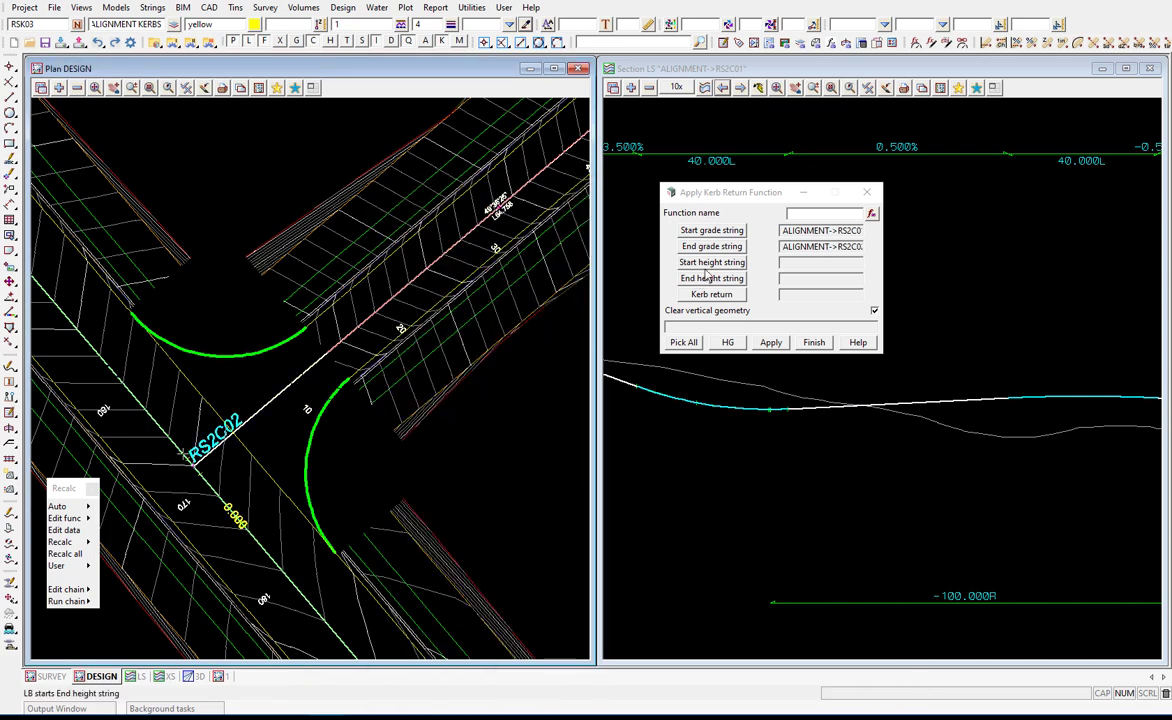
pyautogui.click(169, 357)
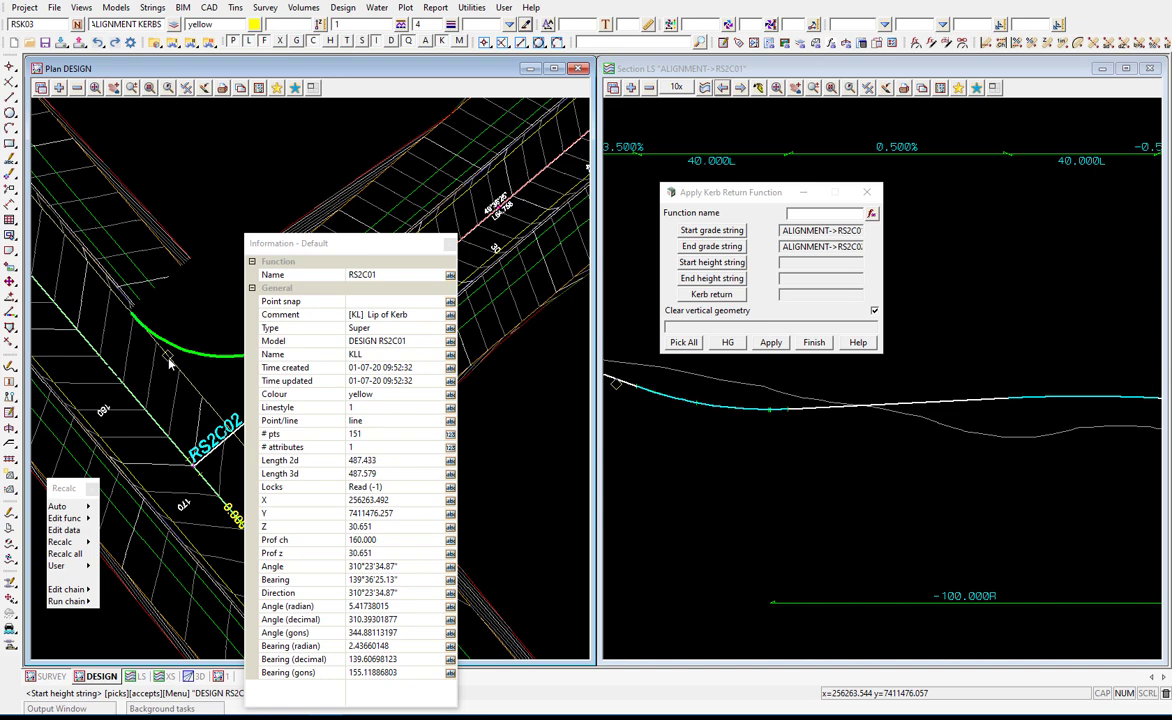
pyautogui.click(169, 360)
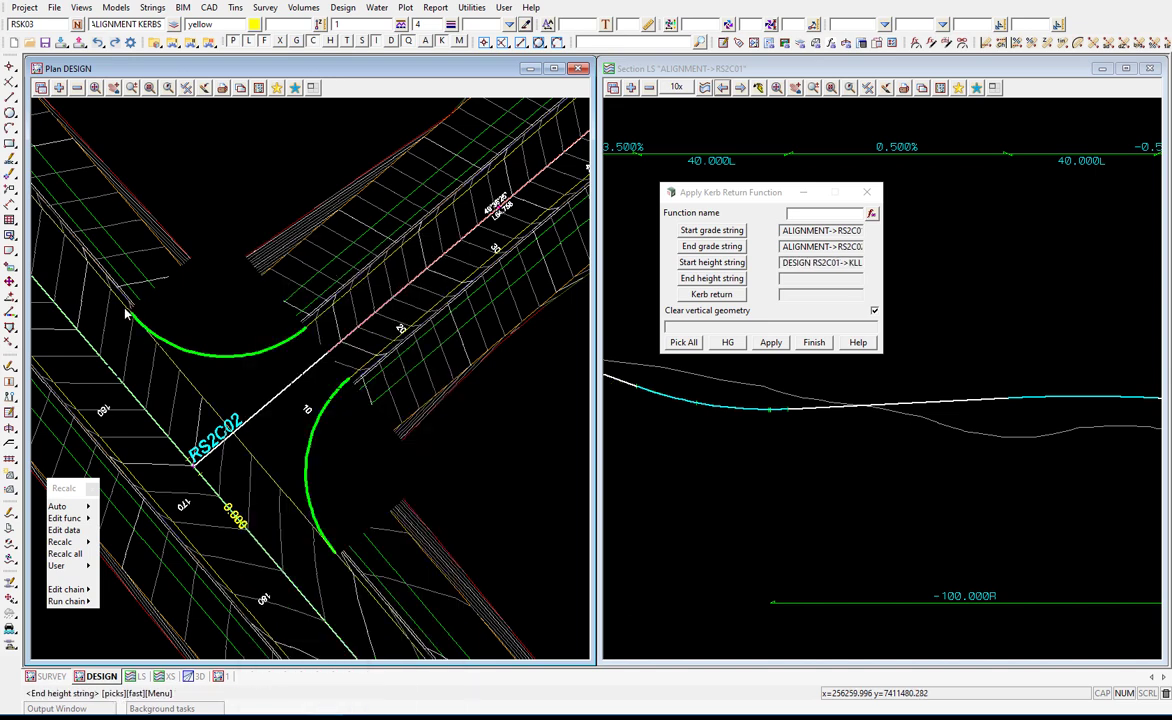
pyautogui.click(316, 328)
pyautogui.click(316, 329)
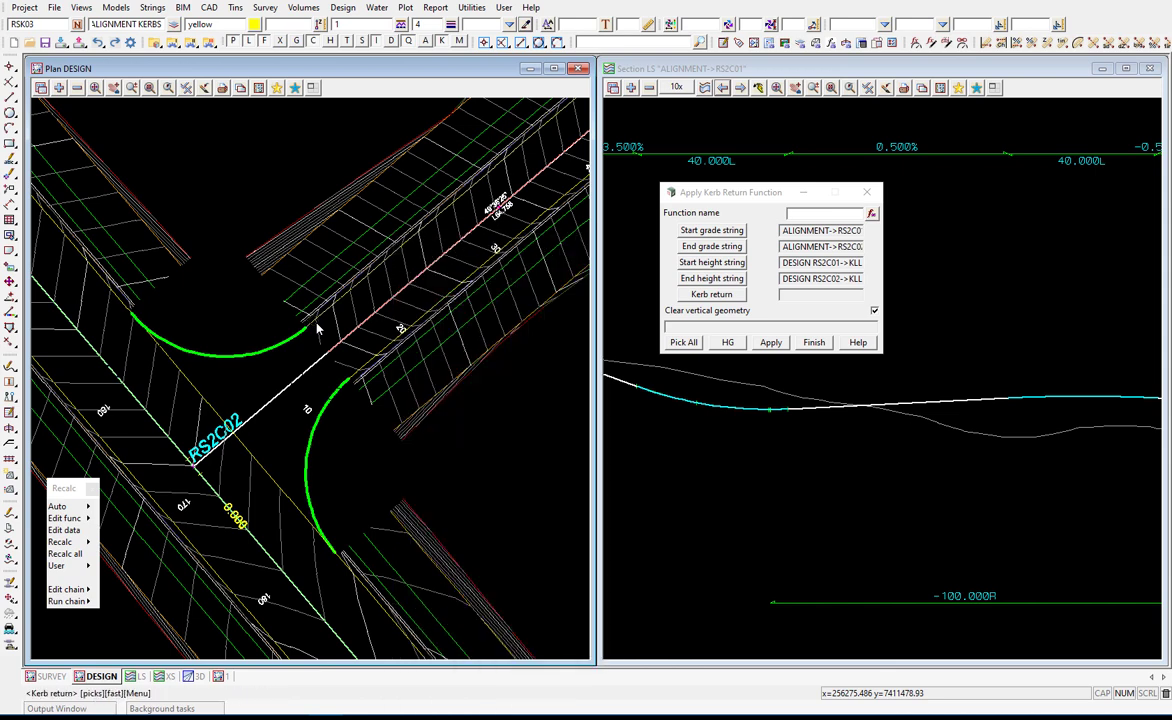
# - Pick the RSK03 arc as the kerb return string and check its full name
pyautogui.click(708, 296)
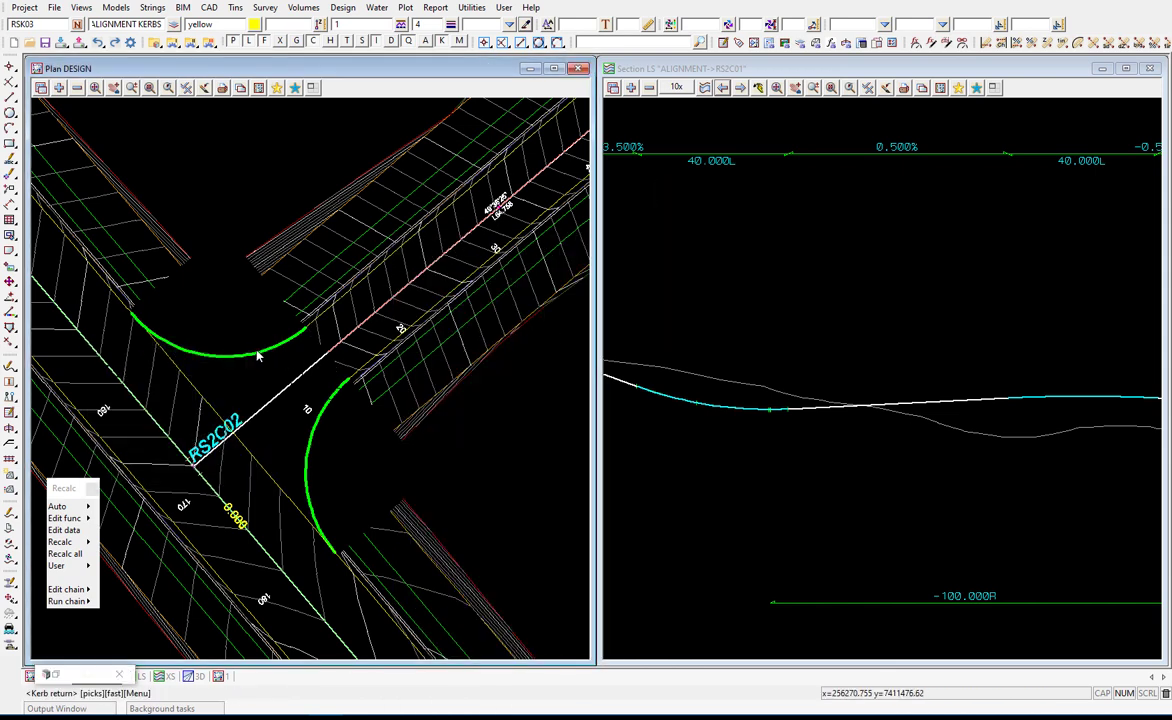
pyautogui.click(236, 324)
pyautogui.click(515, 354)
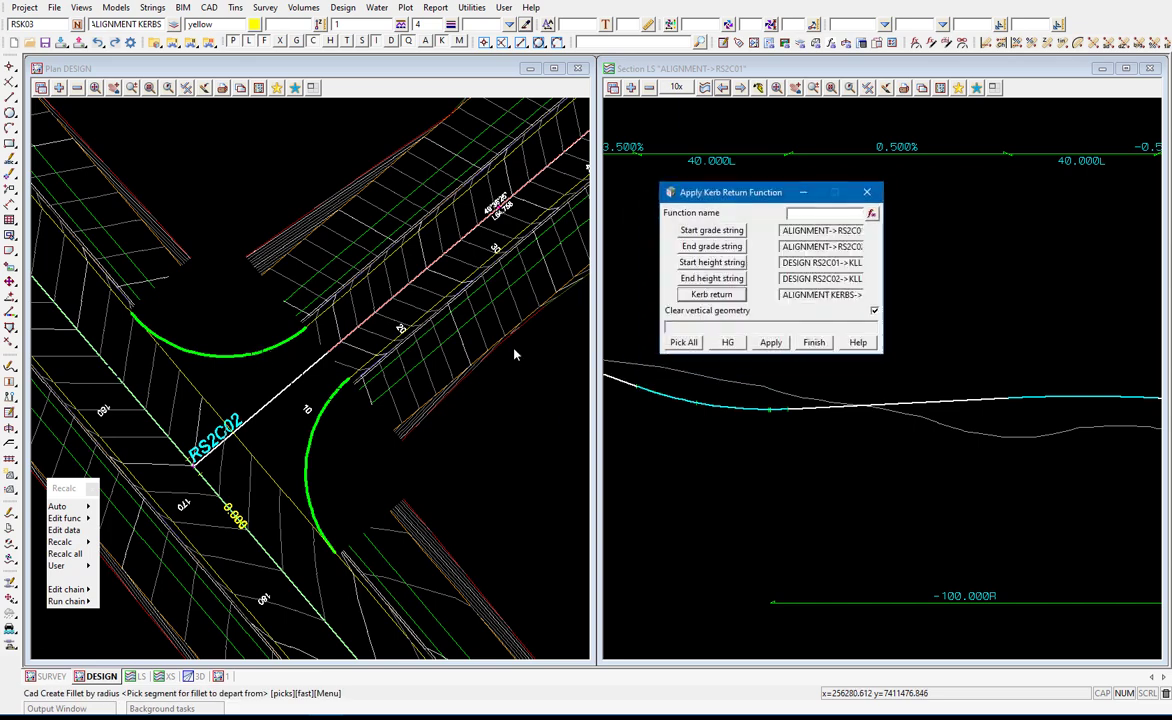
pyautogui.click(820, 294)
pyautogui.click(840, 294)
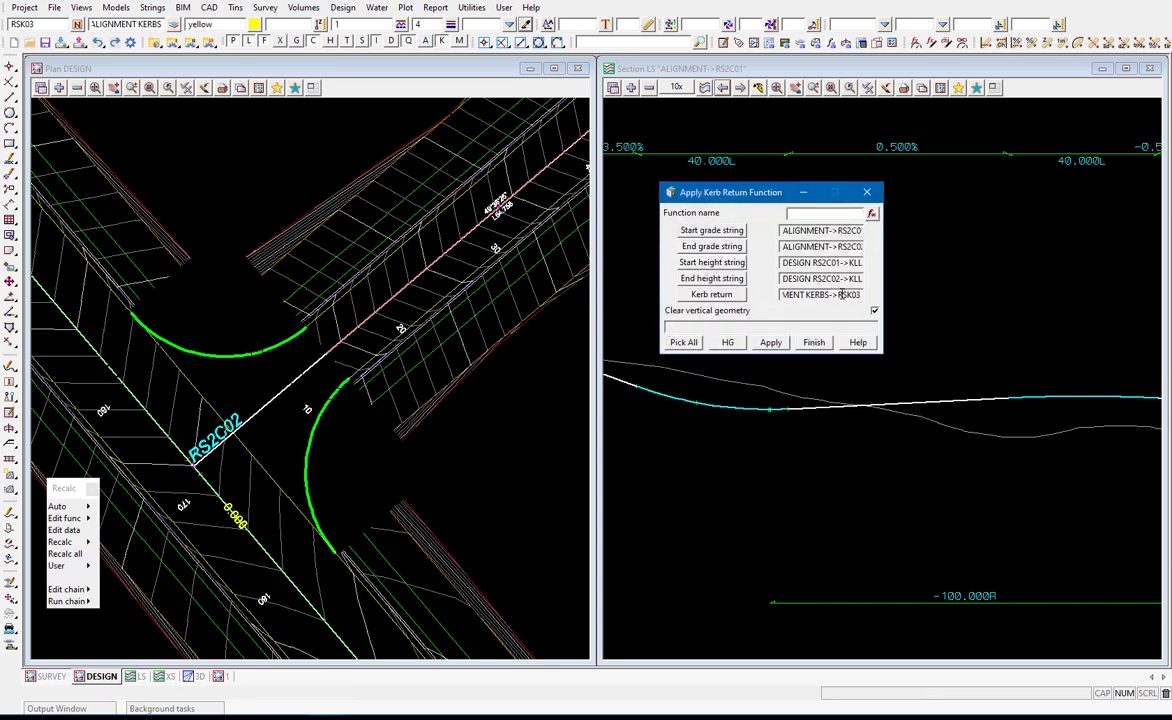
# - Enter RSK03 VERTICAL as the kerb return function name
pyautogui.moveTo(839, 294); pyautogui.dragTo(870, 294)
pyautogui.write('RSK03 VERTICAL')
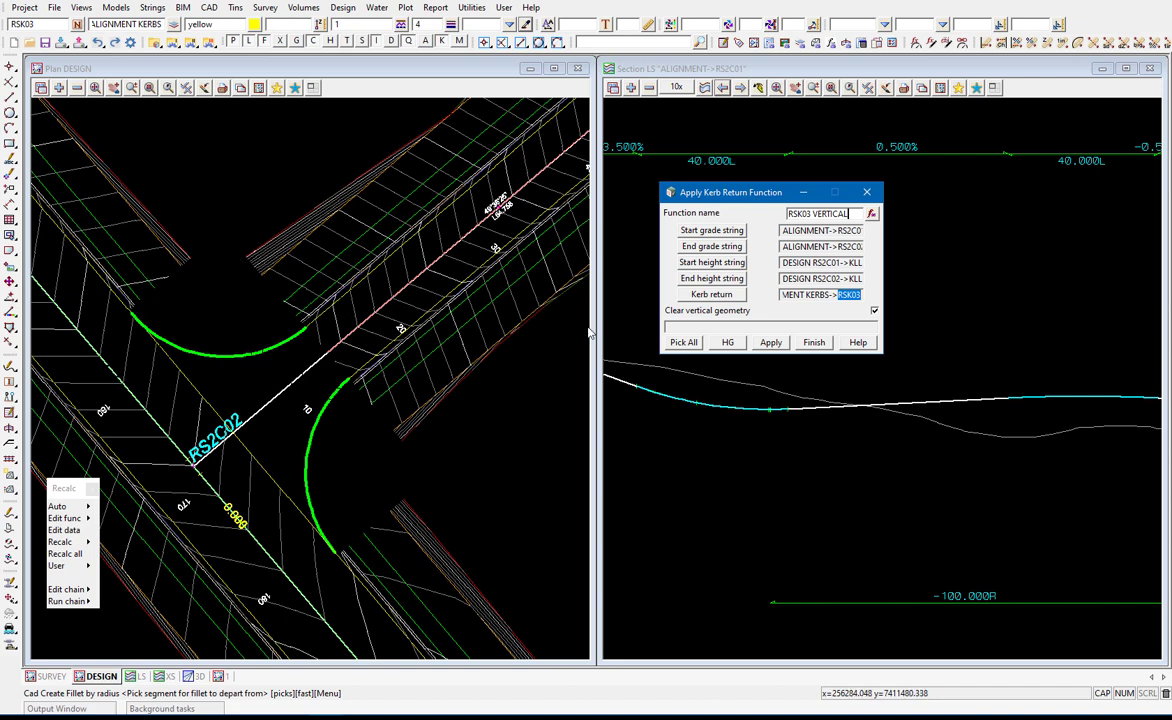
# - Show RSK03 in the section view and apply the function, creating its -3.5% to 4.82% profile
pyautogui.click(614, 126)
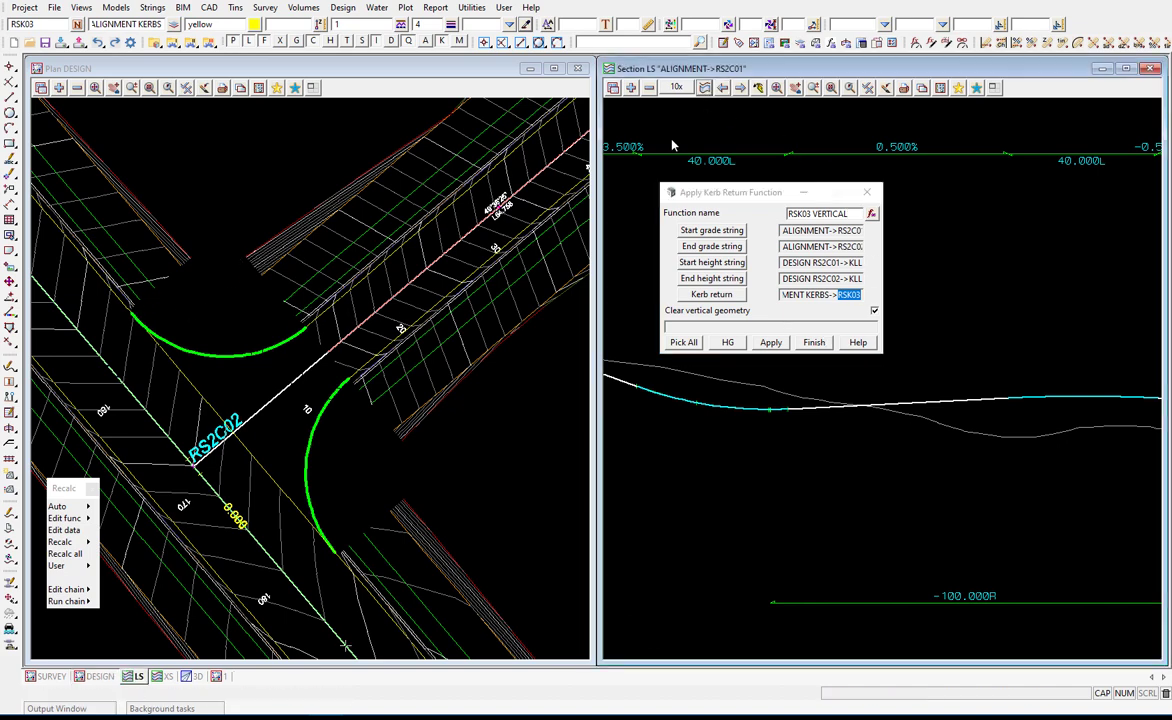
pyautogui.click(273, 356)
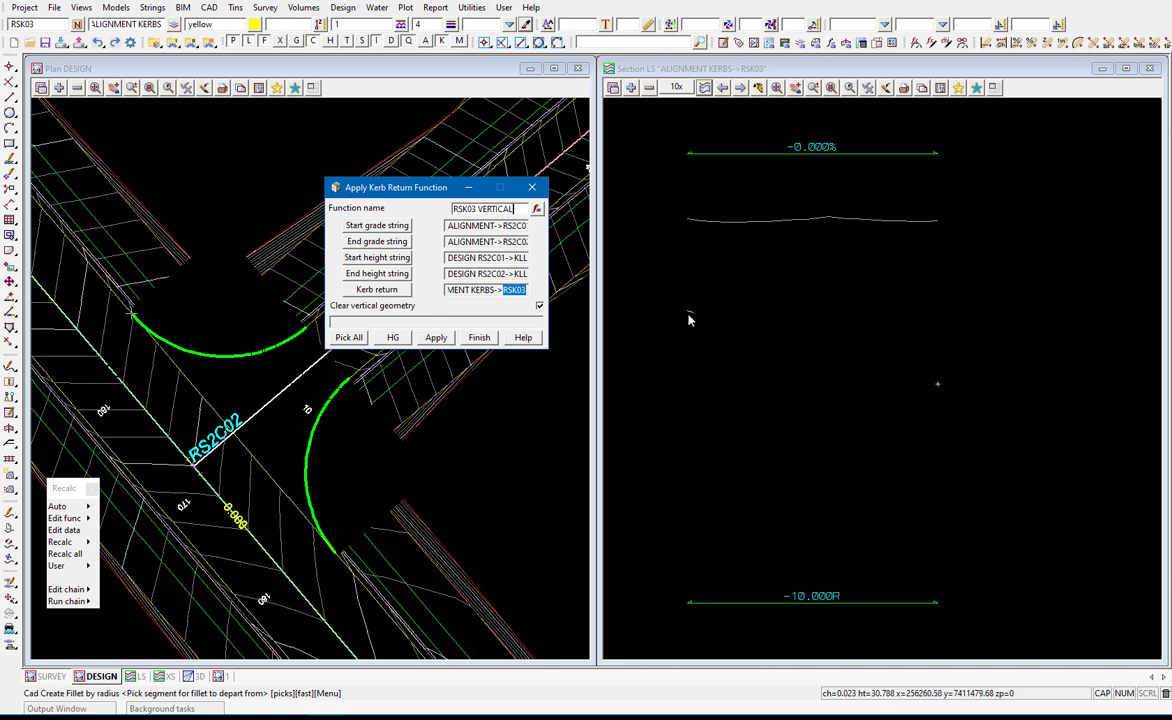
pyautogui.click(688, 318)
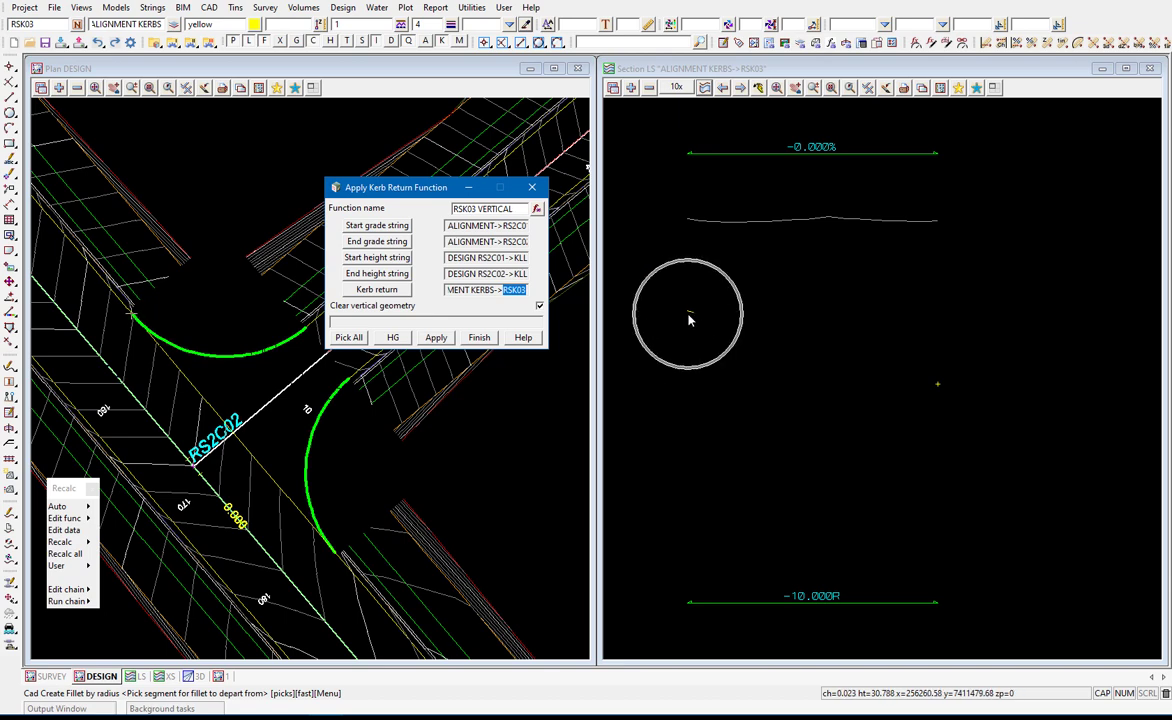
pyautogui.click(941, 388)
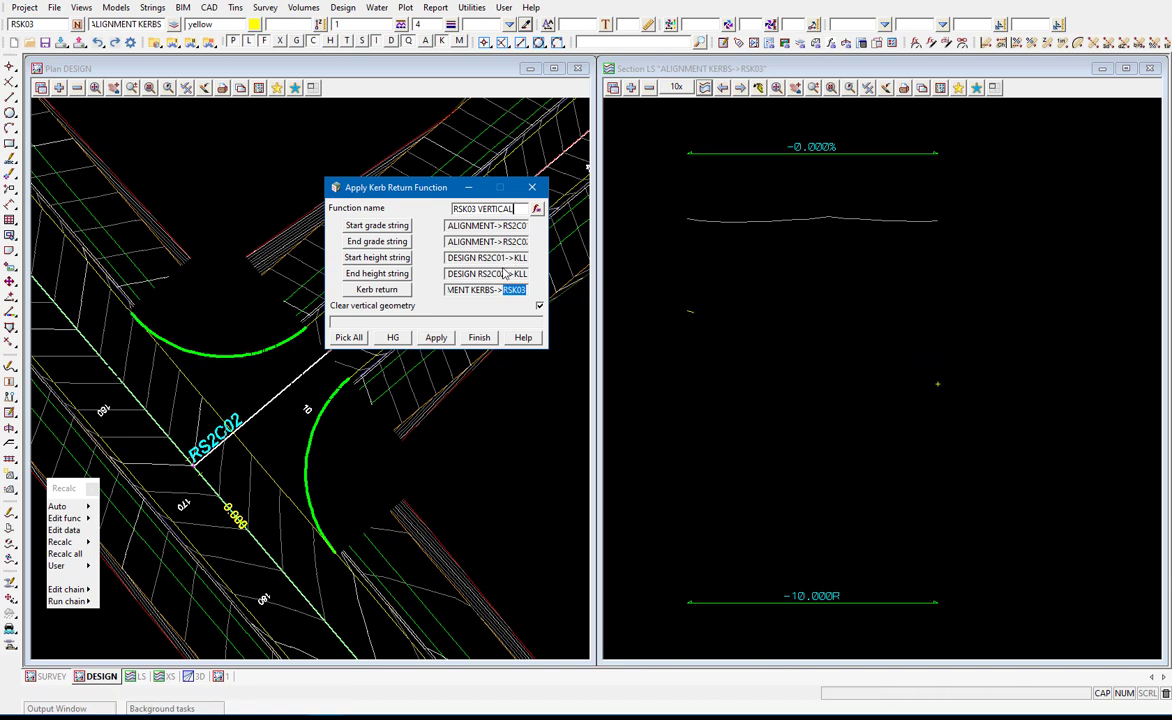
pyautogui.click(436, 337)
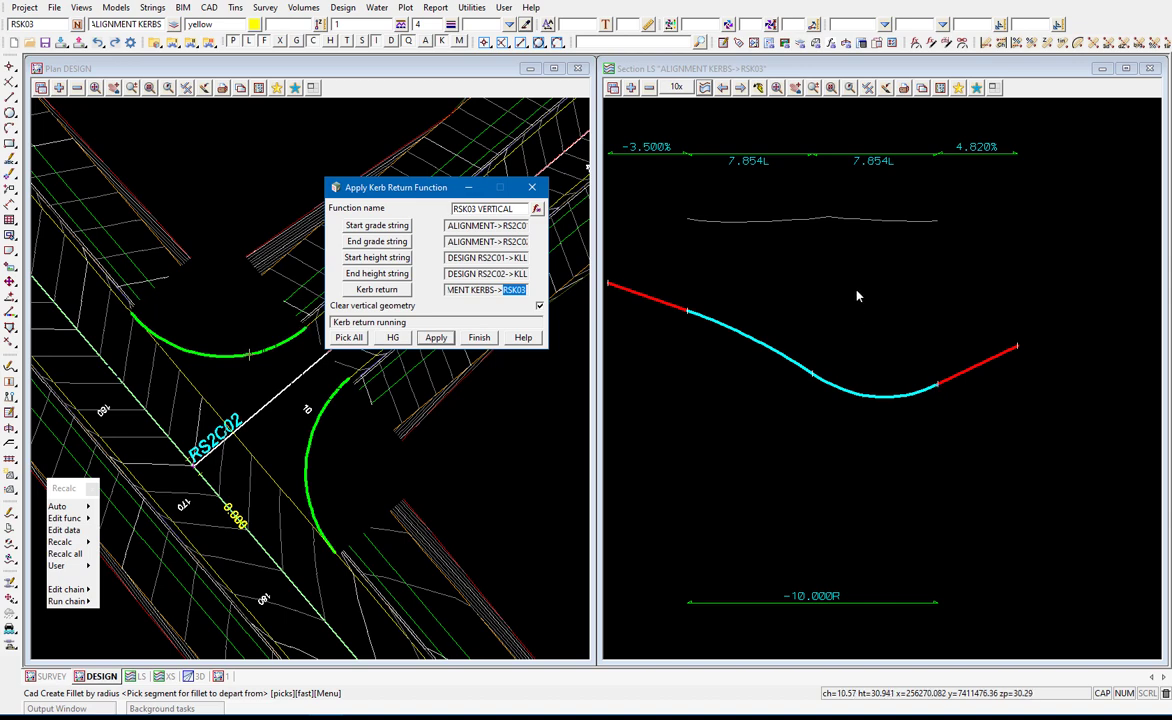
pyautogui.click(855, 393)
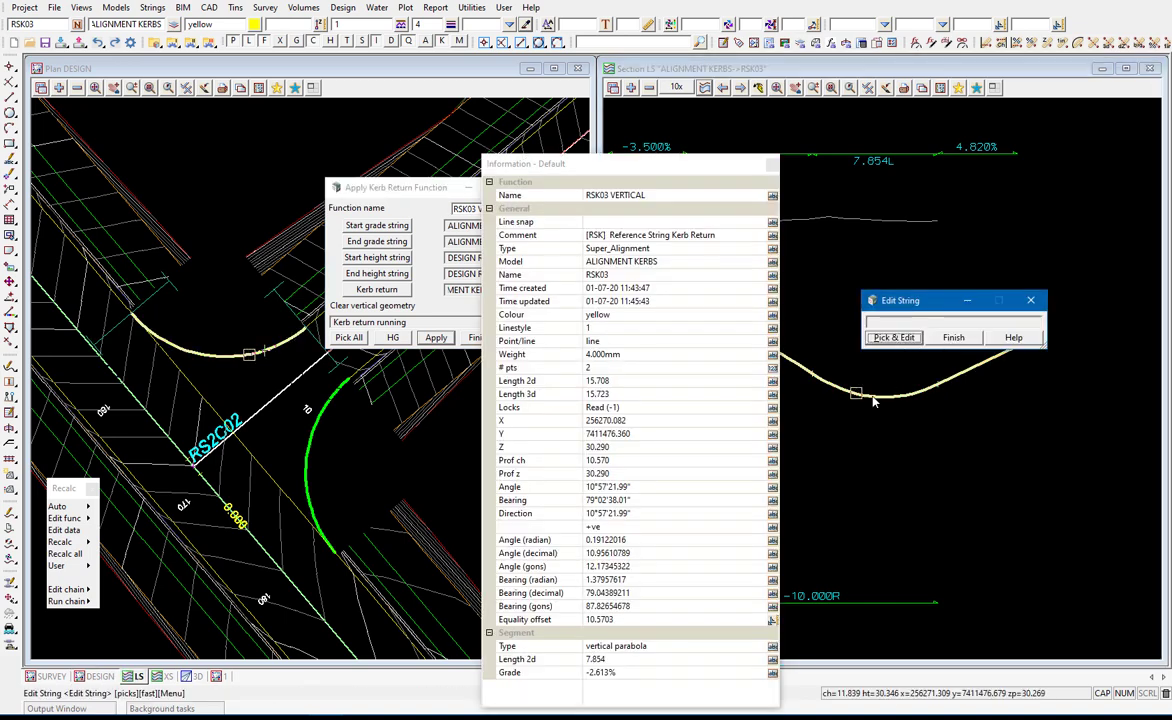
pyautogui.click(798, 369)
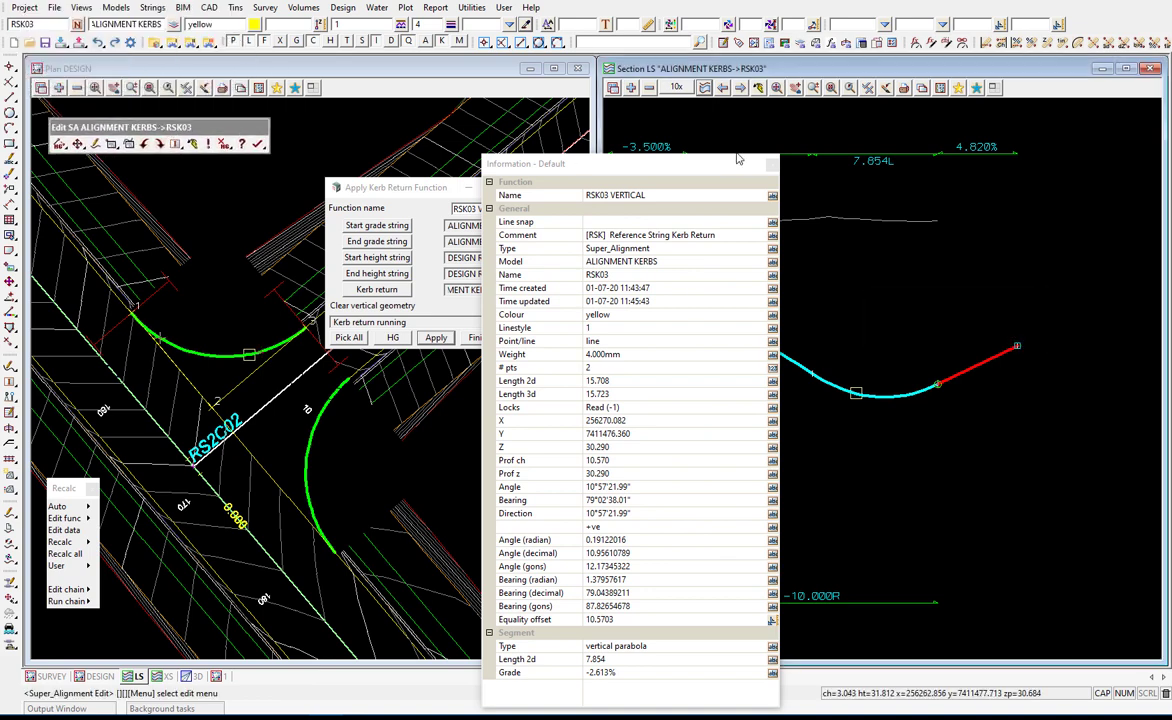
pyautogui.click(770, 163)
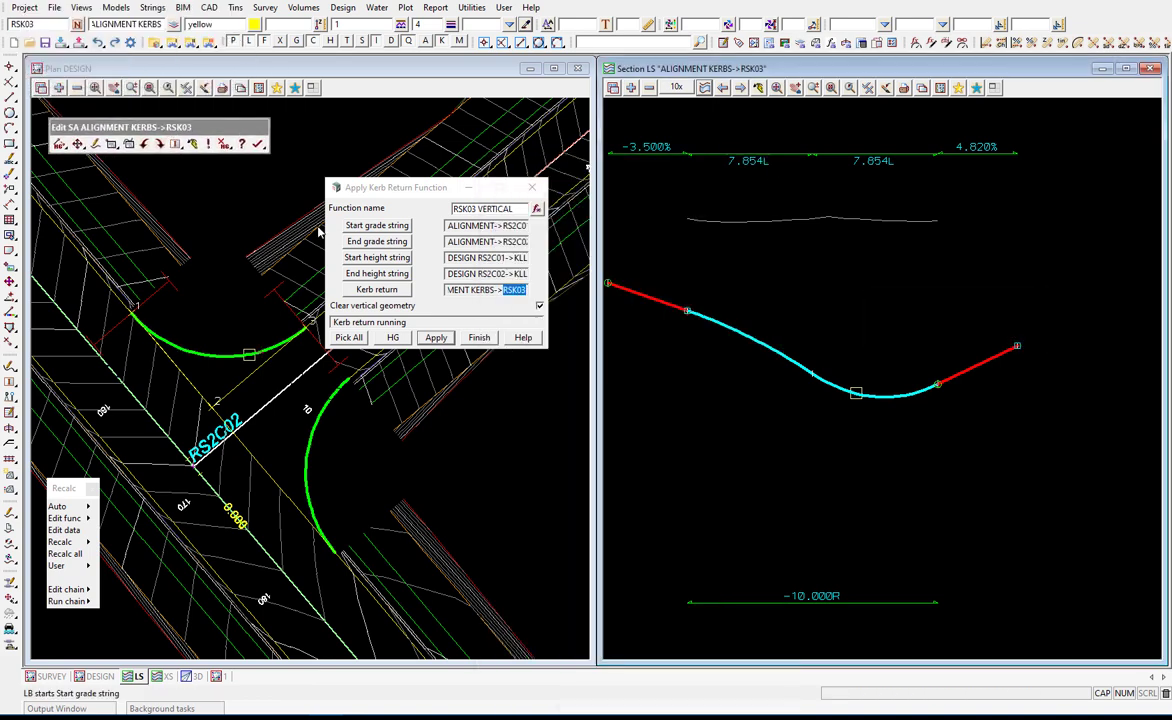
pyautogui.click(113, 146)
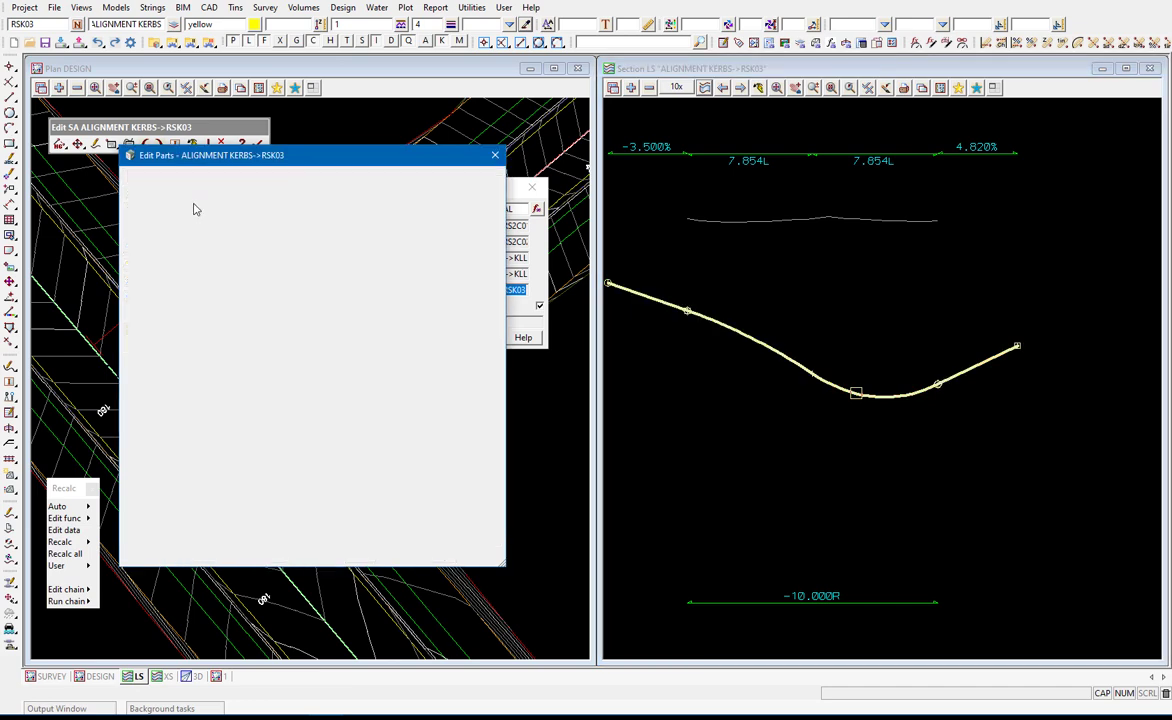
pyautogui.click(208, 236)
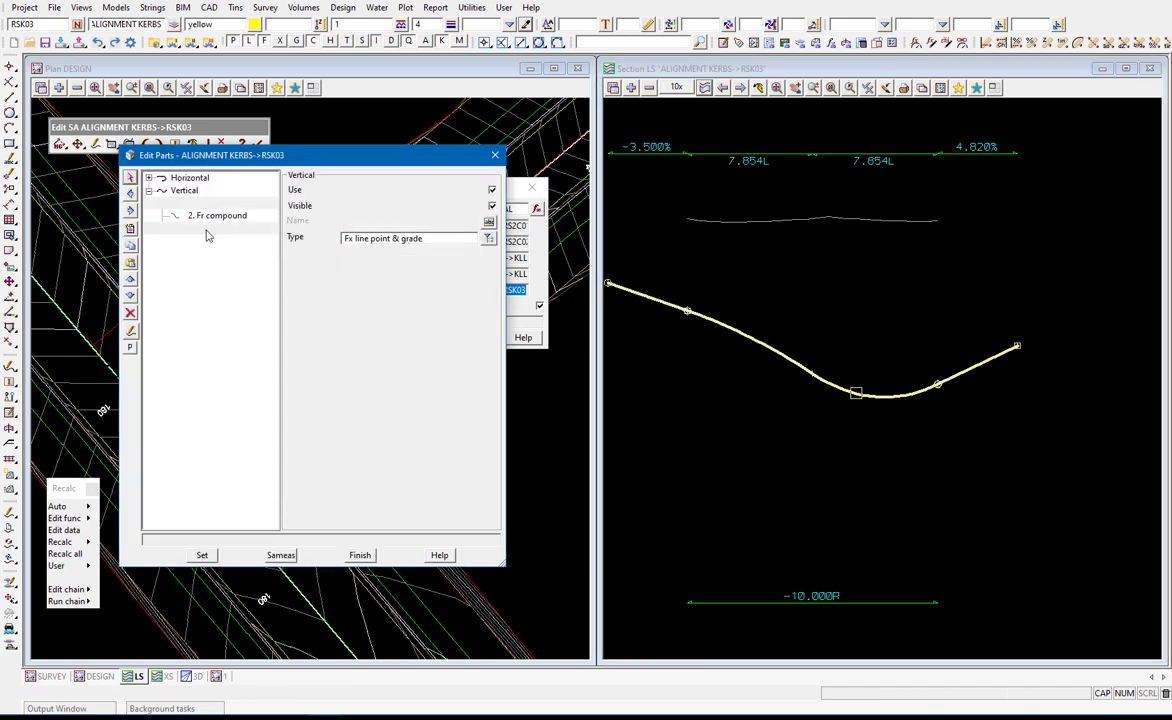
pyautogui.click(234, 218)
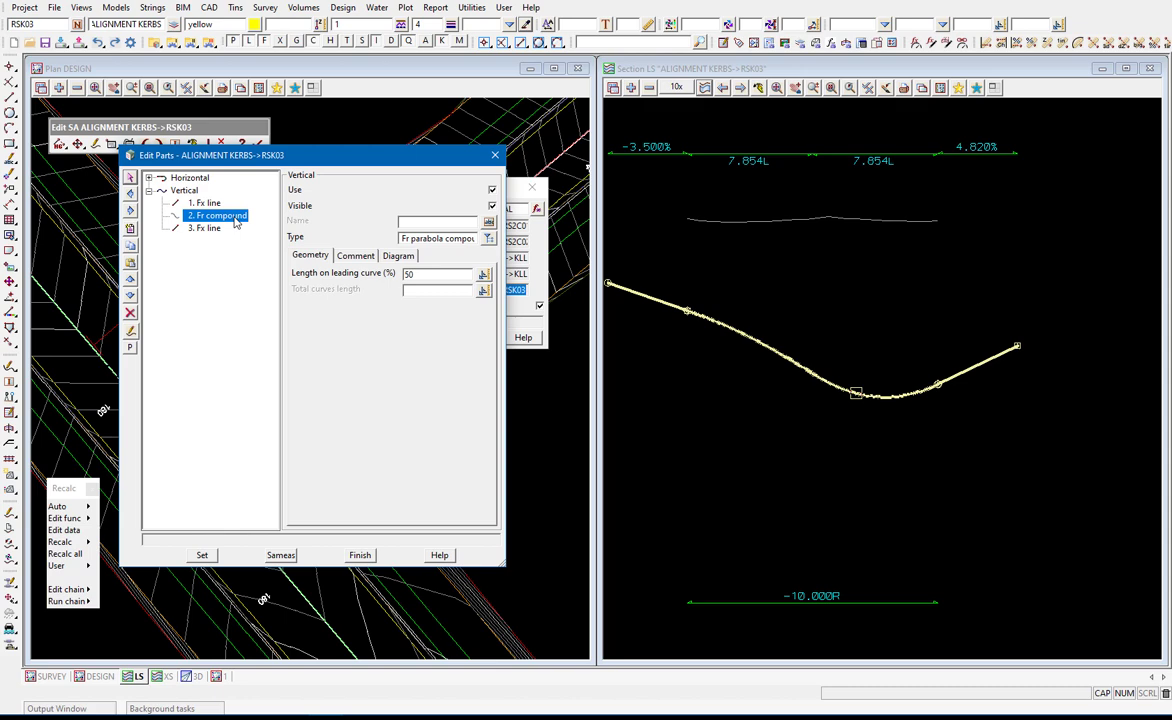
pyautogui.click(425, 274)
pyautogui.click(258, 145)
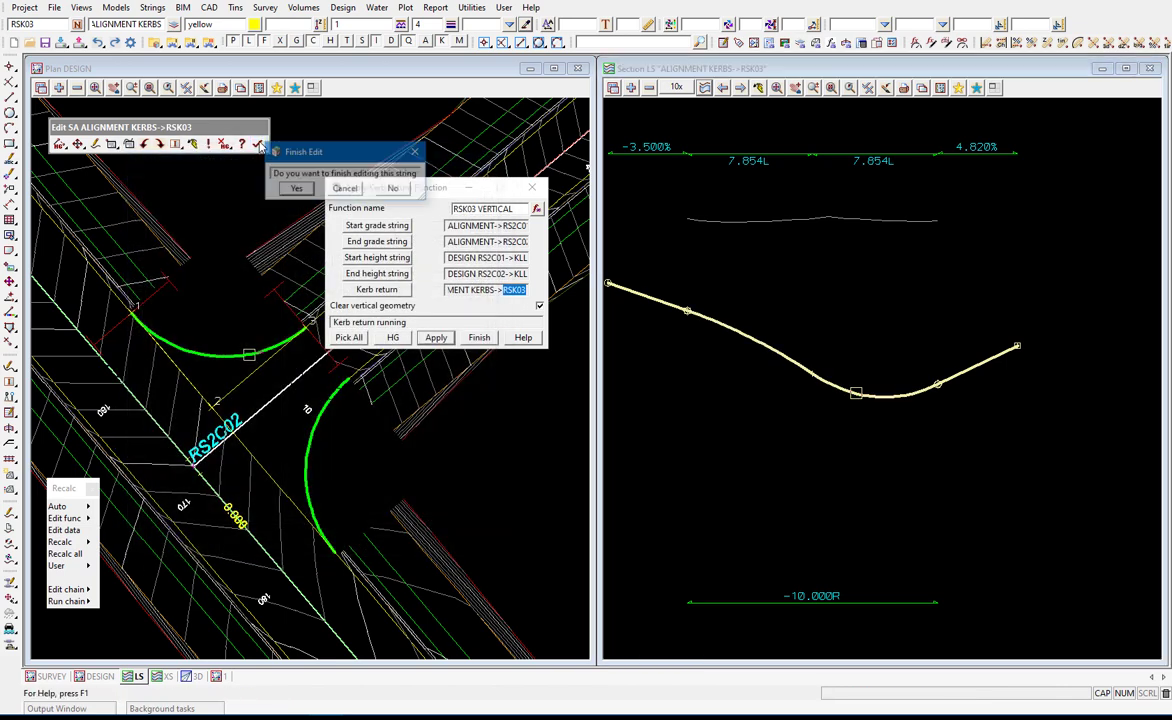
pyautogui.click(296, 188)
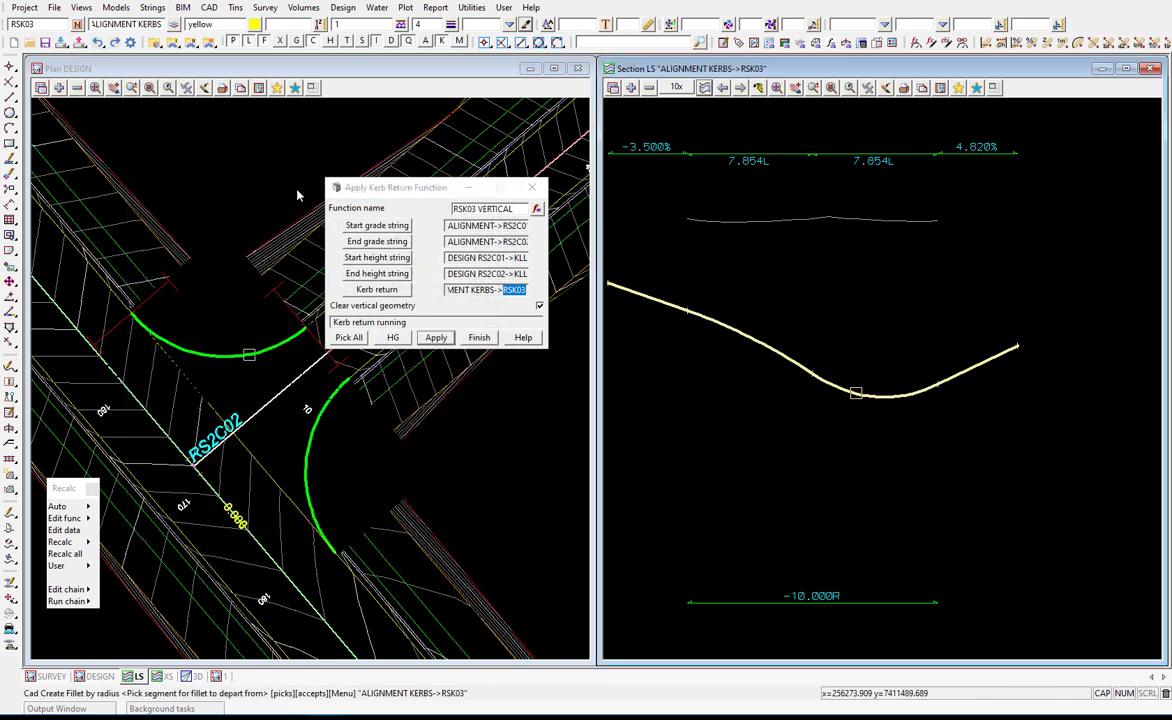
pyautogui.click(471, 7)
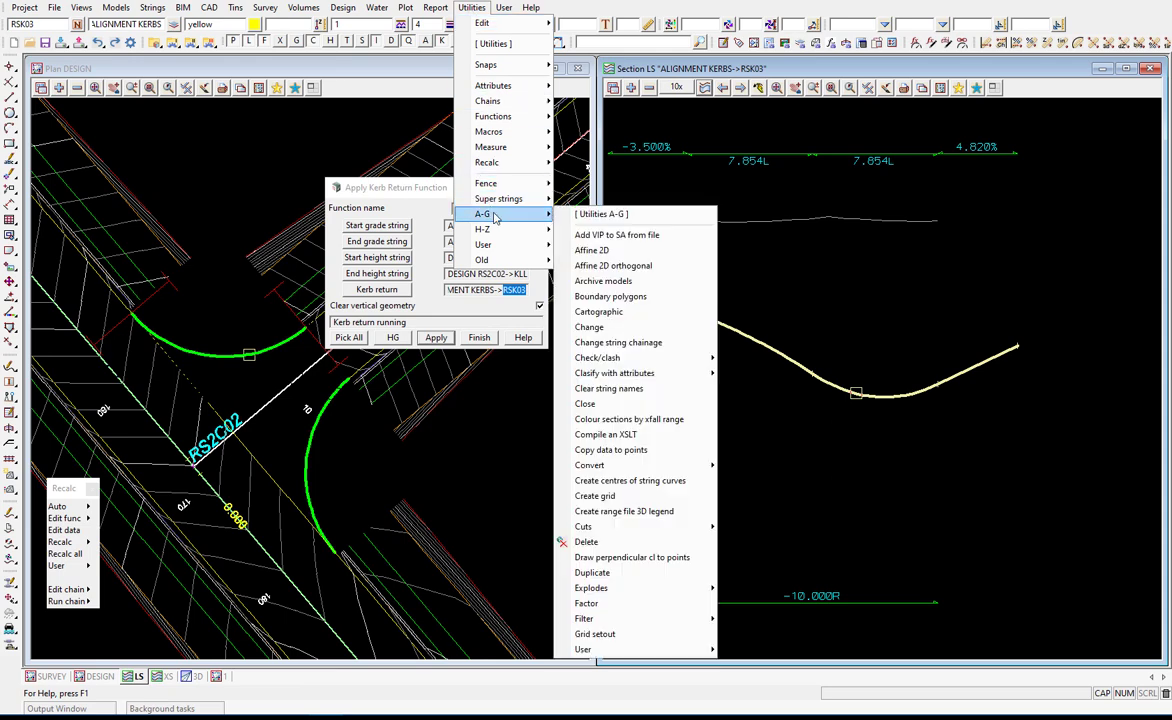
pyautogui.moveTo(482, 214)
pyautogui.moveTo(590, 465)
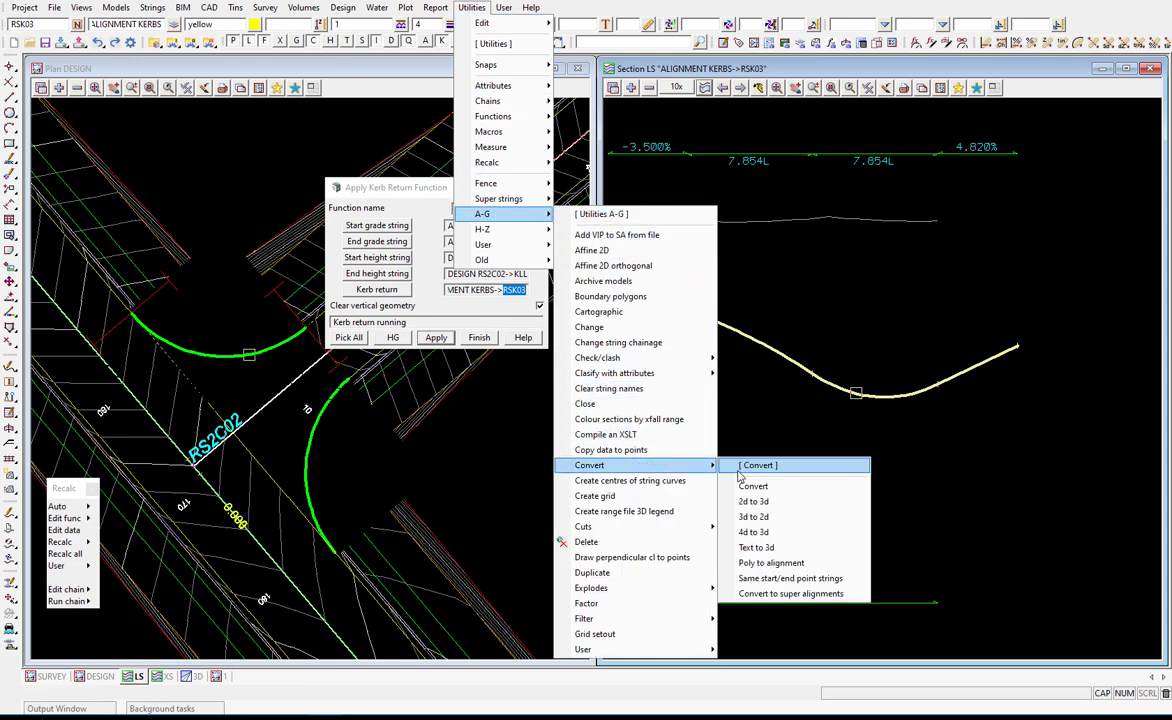
# - Open the Convert to Super Alignment panel, close it without converting, and open the Project menu
pyautogui.click(785, 596)
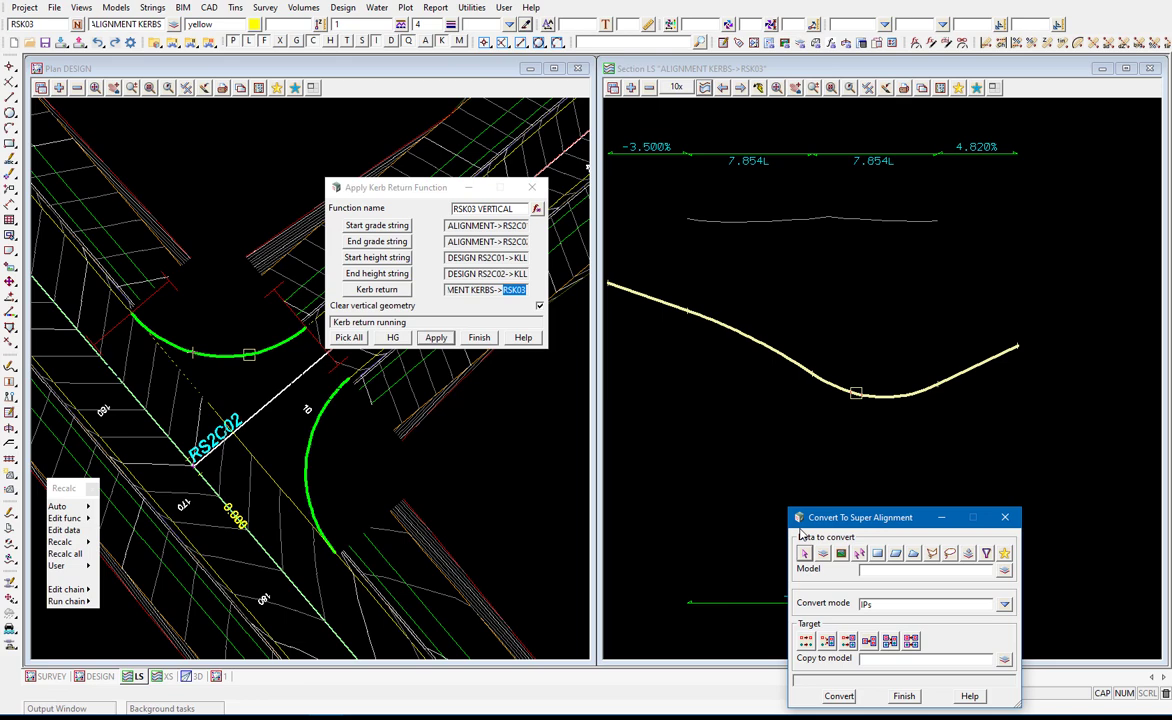
pyautogui.moveTo(750, 470); pyautogui.dragTo(717, 236)
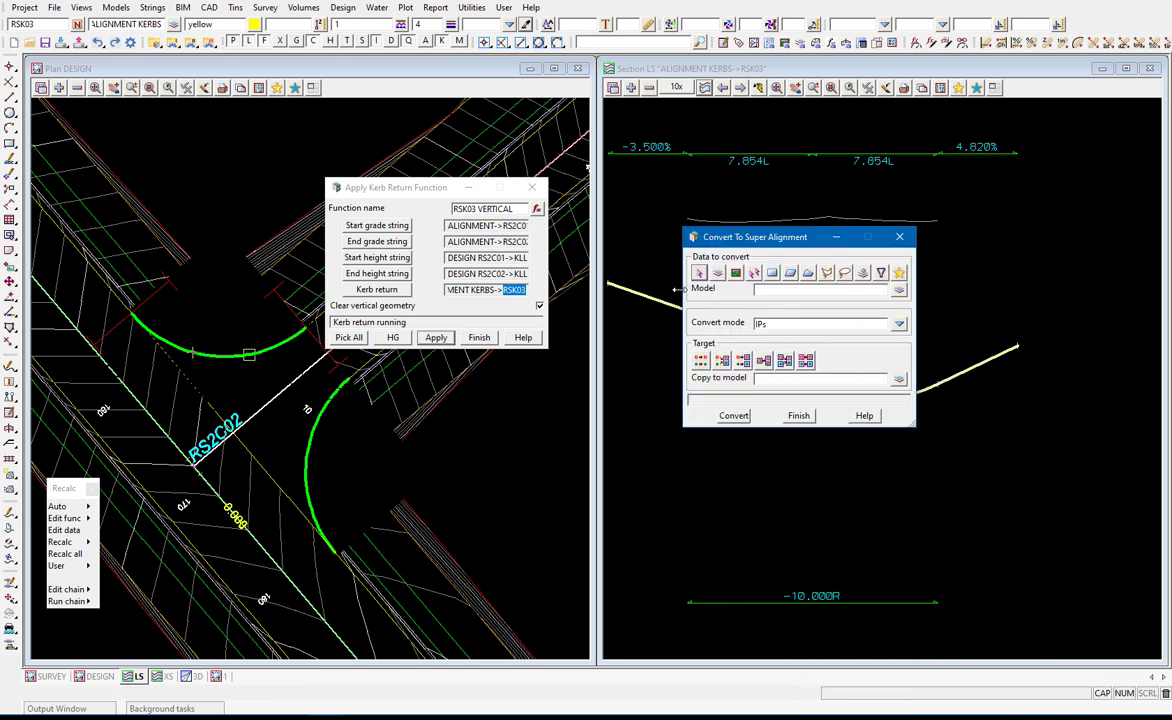
pyautogui.click(645, 305)
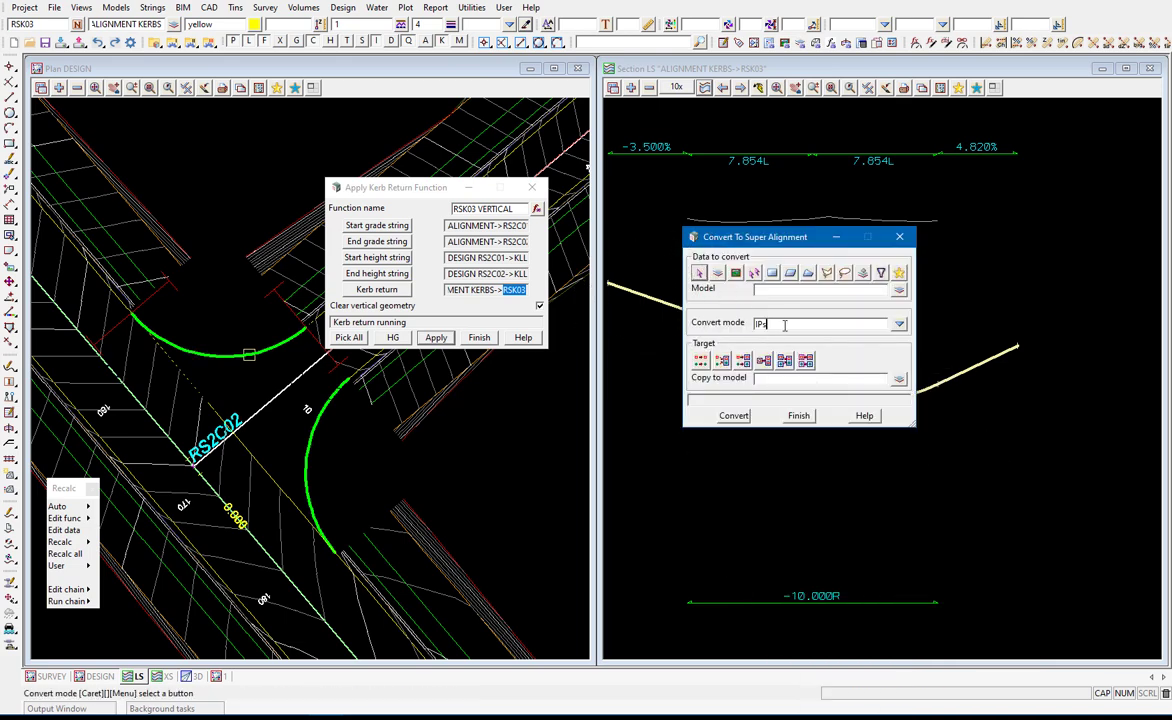
pyautogui.click(798, 416)
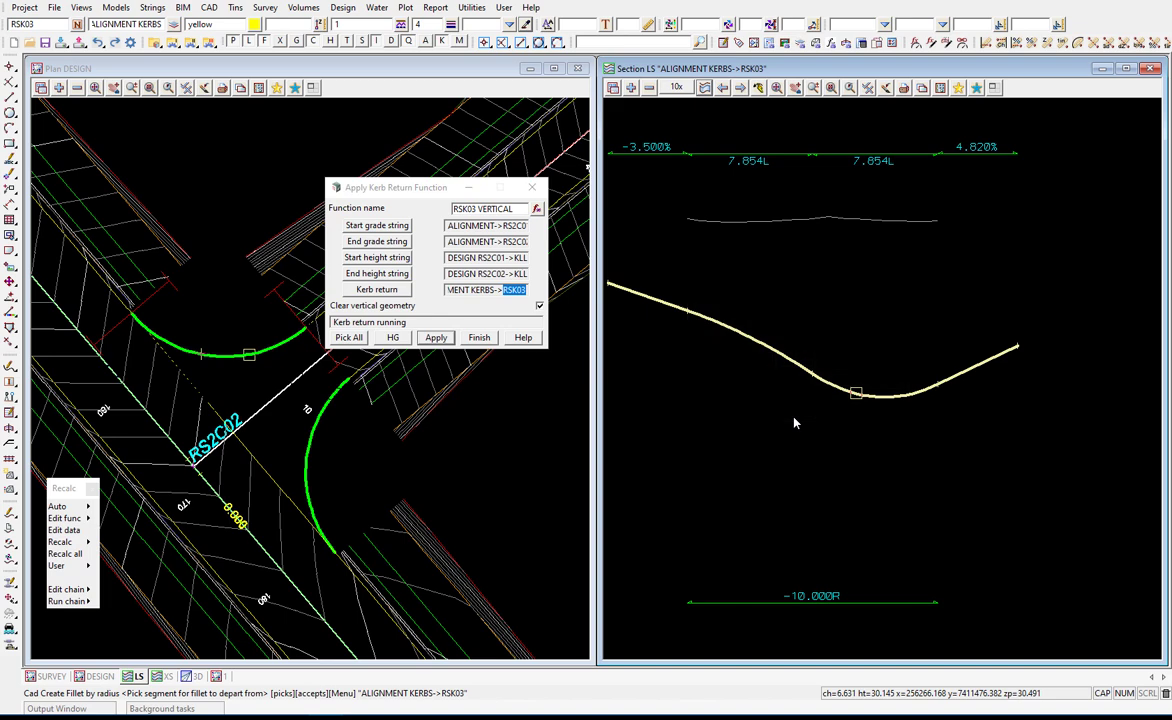
pyautogui.click(24, 7)
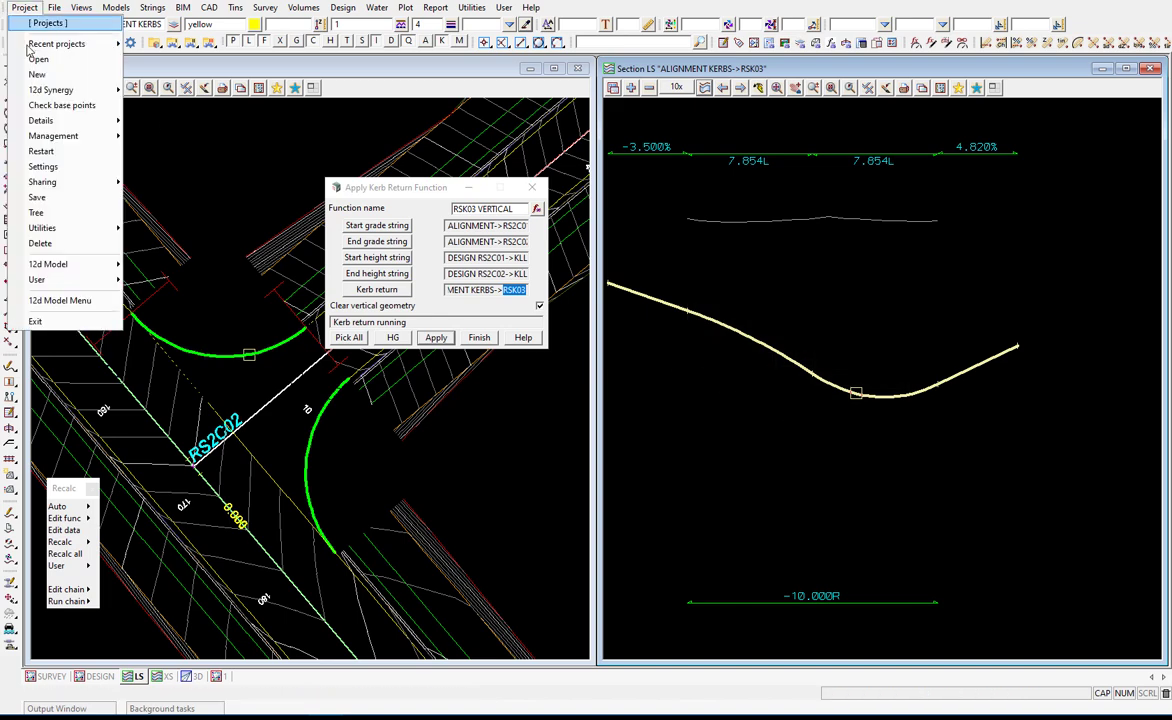
pyautogui.moveTo(53, 136)
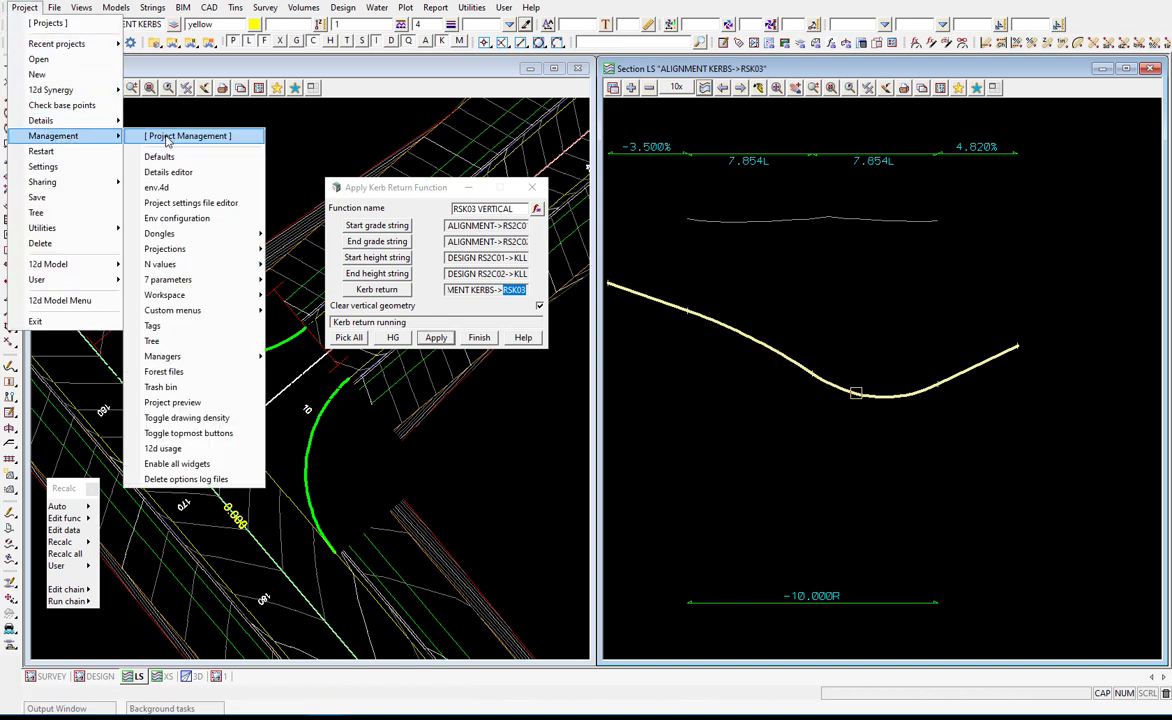
# - Verify in Env configuration that 12d_Training sets KERB_RETURN_USE_IP_METHOD_4D to 1, then close it
pyautogui.click(193, 224)
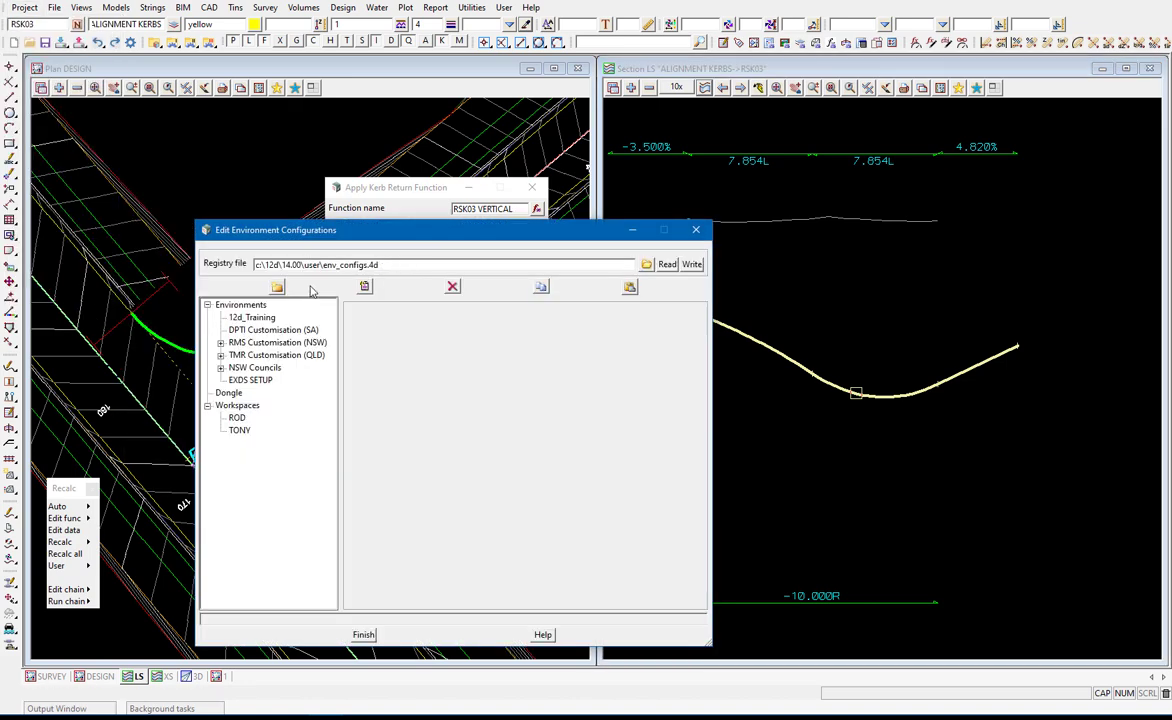
pyautogui.click(266, 318)
pyautogui.scroll(-6, 393, 375)
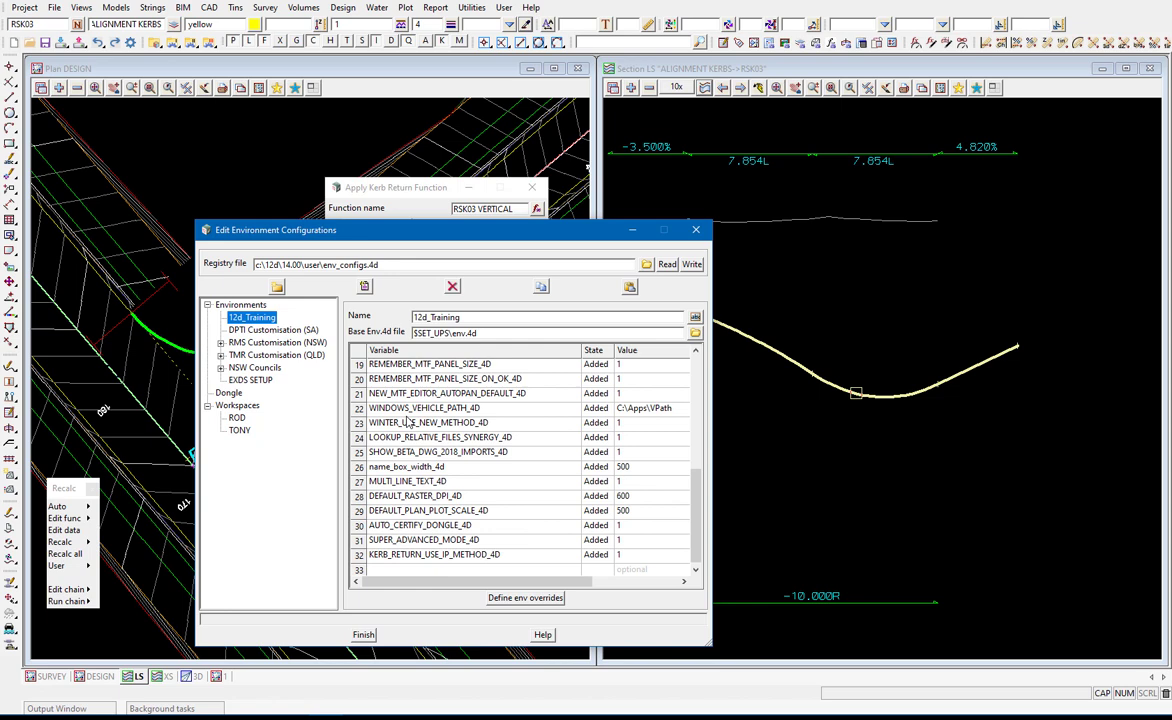
pyautogui.click(424, 556)
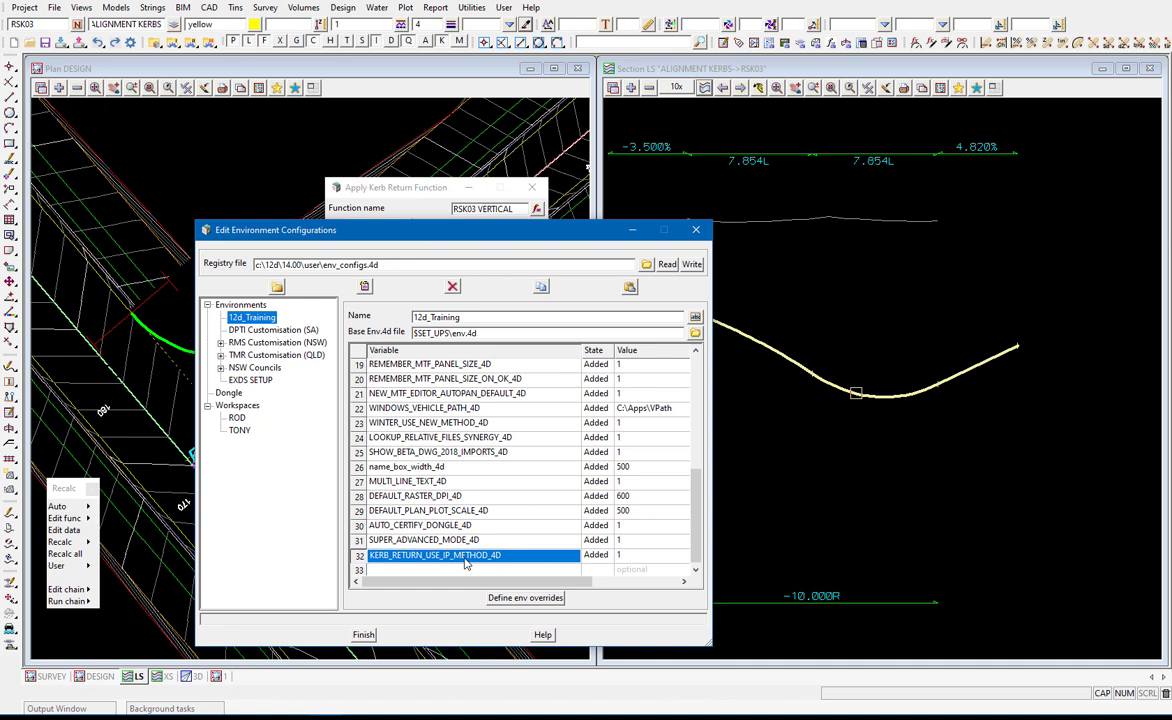
pyautogui.click(697, 232)
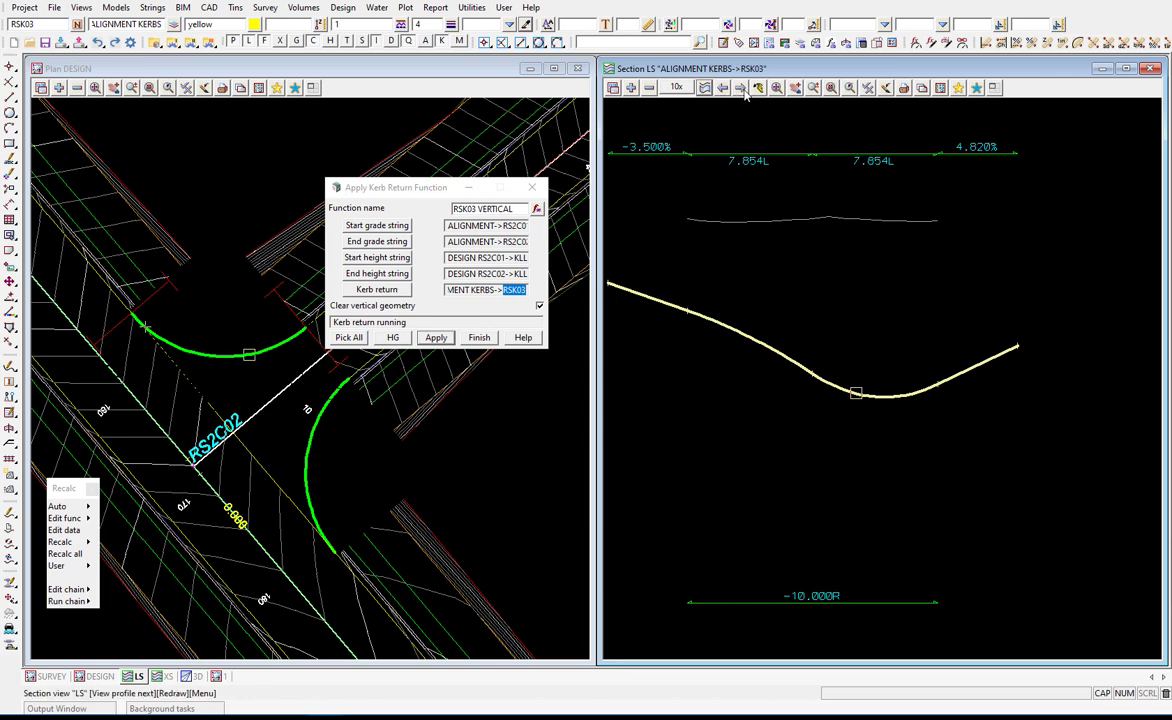
# - Name the function RSK04 VERTICAL with RS2C02->KLR and RS2C01->KLL as start/end grade and height strings
pyautogui.click(724, 88)
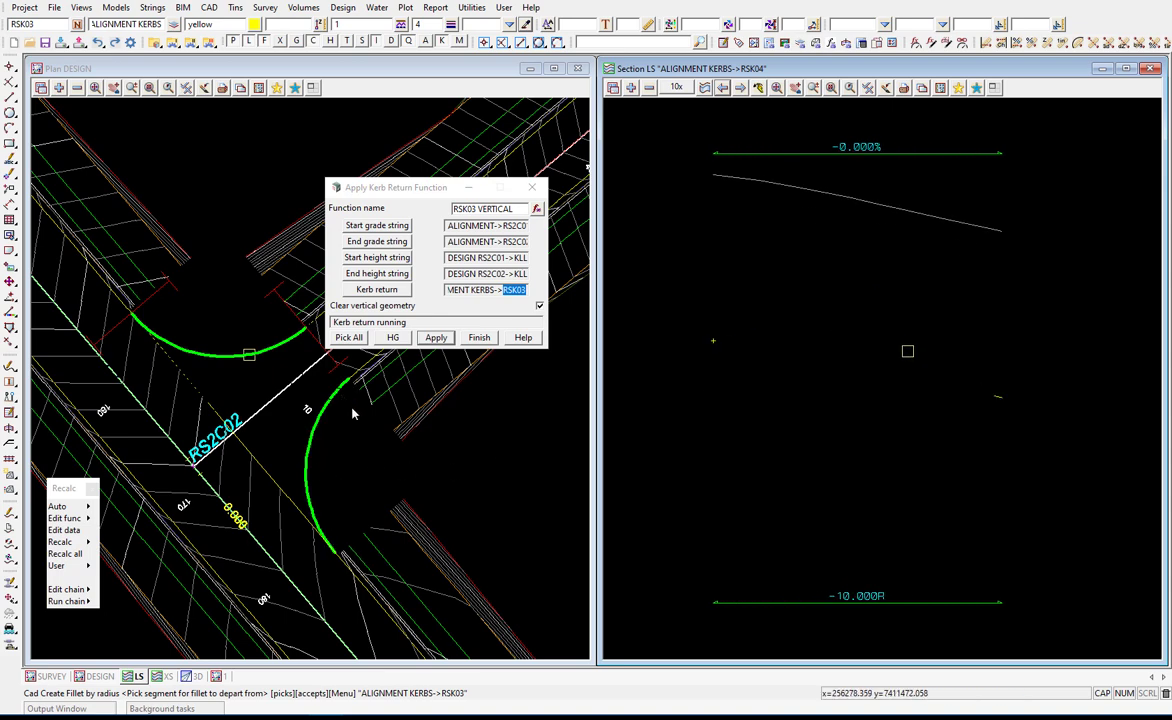
pyautogui.click(474, 209)
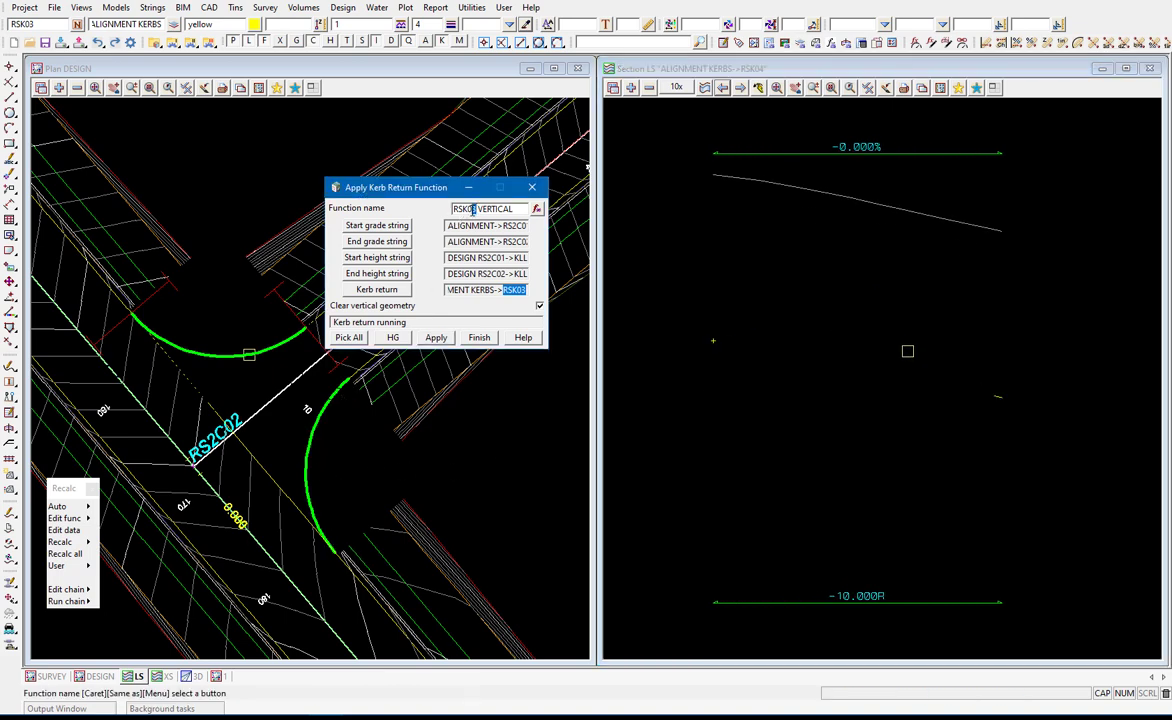
pyautogui.write('4')
pyautogui.click(349, 340)
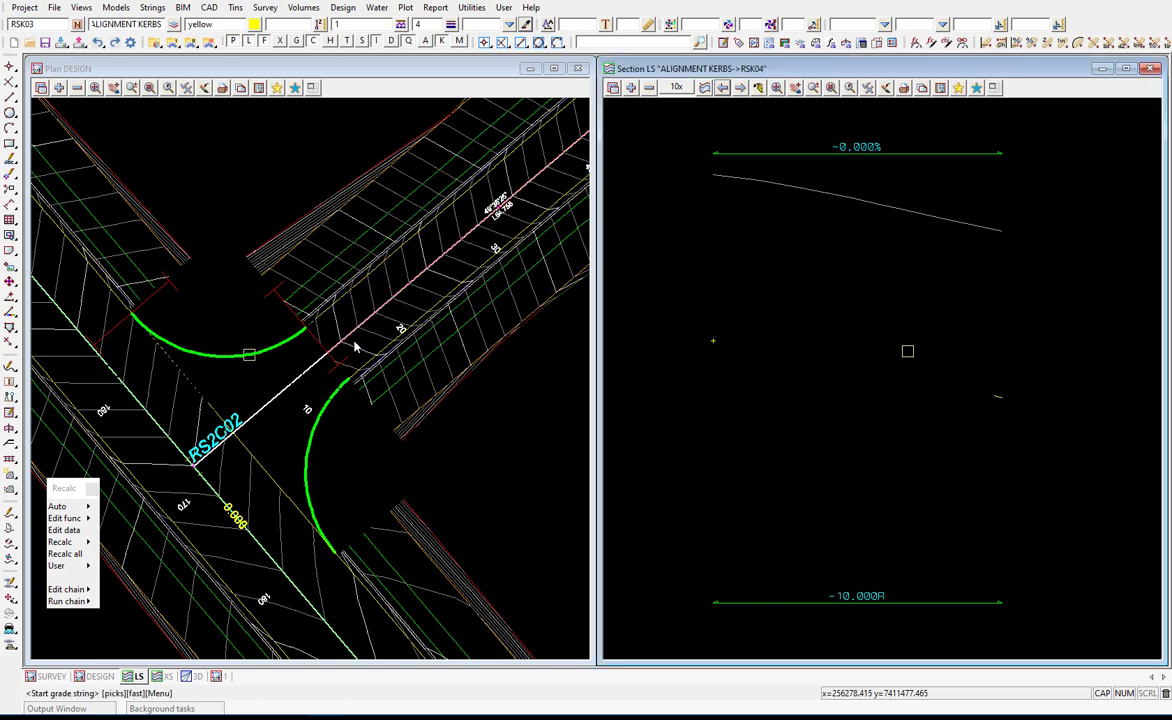
pyautogui.click(713, 342)
pyautogui.middleClick(715, 345)
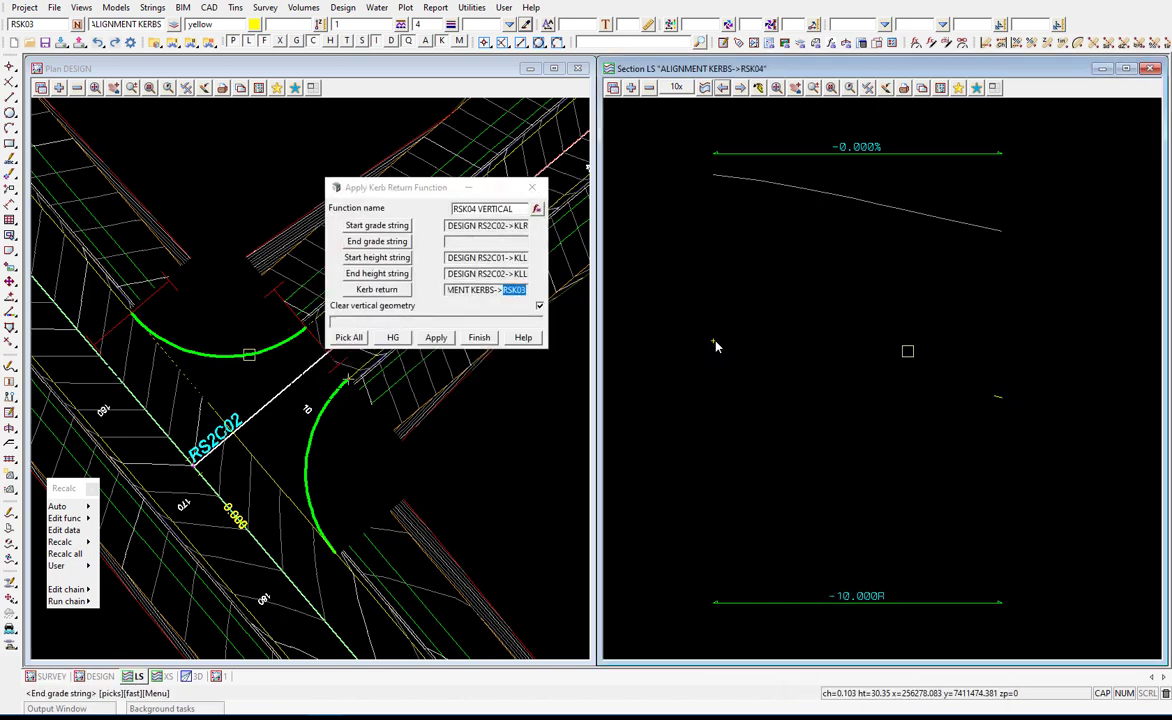
pyautogui.click(997, 397)
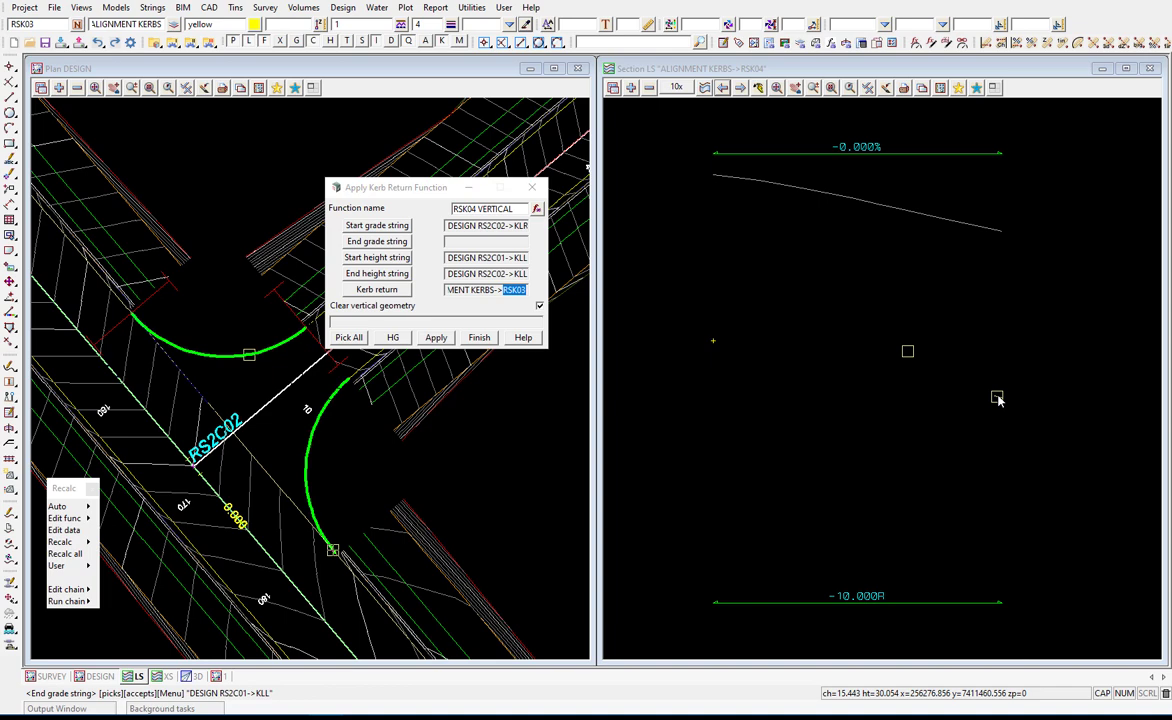
pyautogui.middleClick(998, 398)
pyautogui.click(712, 343)
pyautogui.middleClick(712, 343)
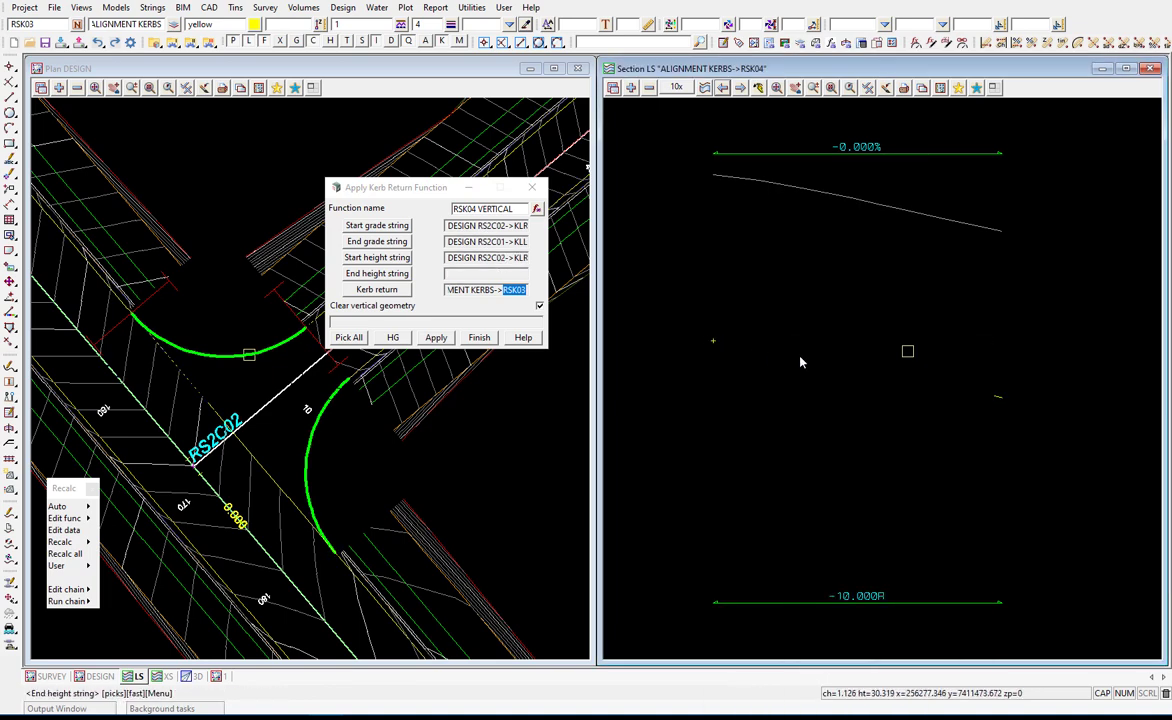
pyautogui.click(1000, 399)
pyautogui.middleClick(1001, 400)
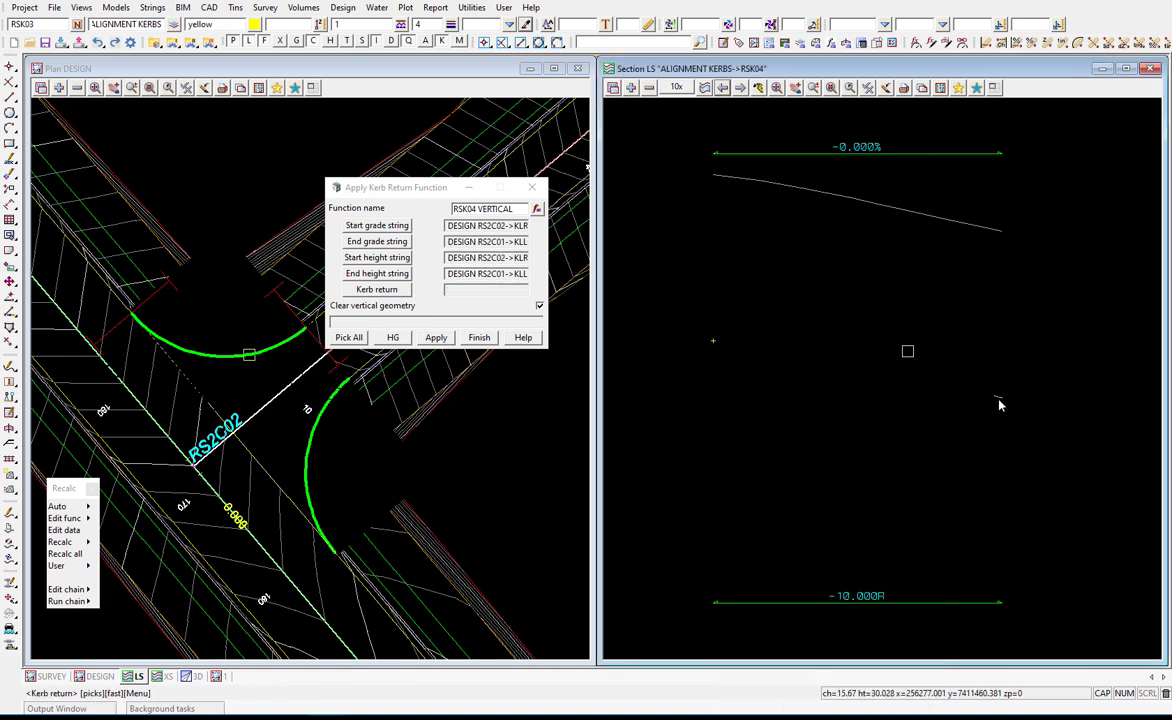
# - Pick RSK04 as the kerb return and apply, giving a -4.82% to -1.986% profile
pyautogui.click(383, 292)
pyautogui.click(309, 365)
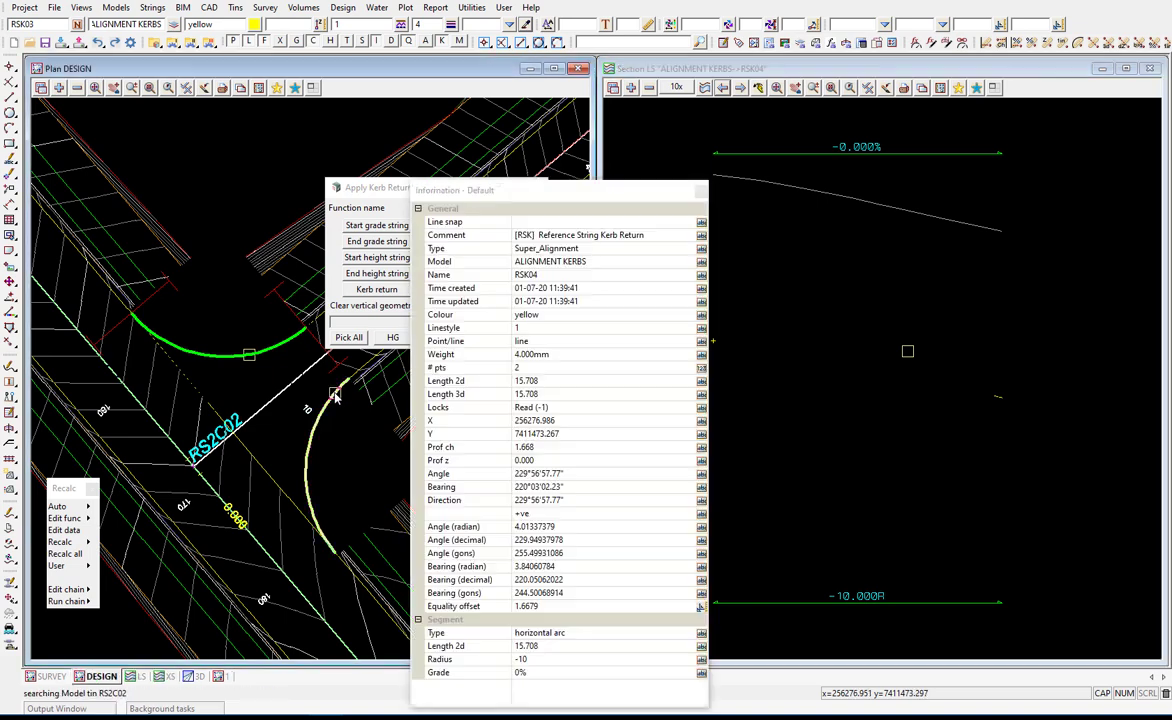
pyautogui.middleClick(309, 365)
pyautogui.click(436, 338)
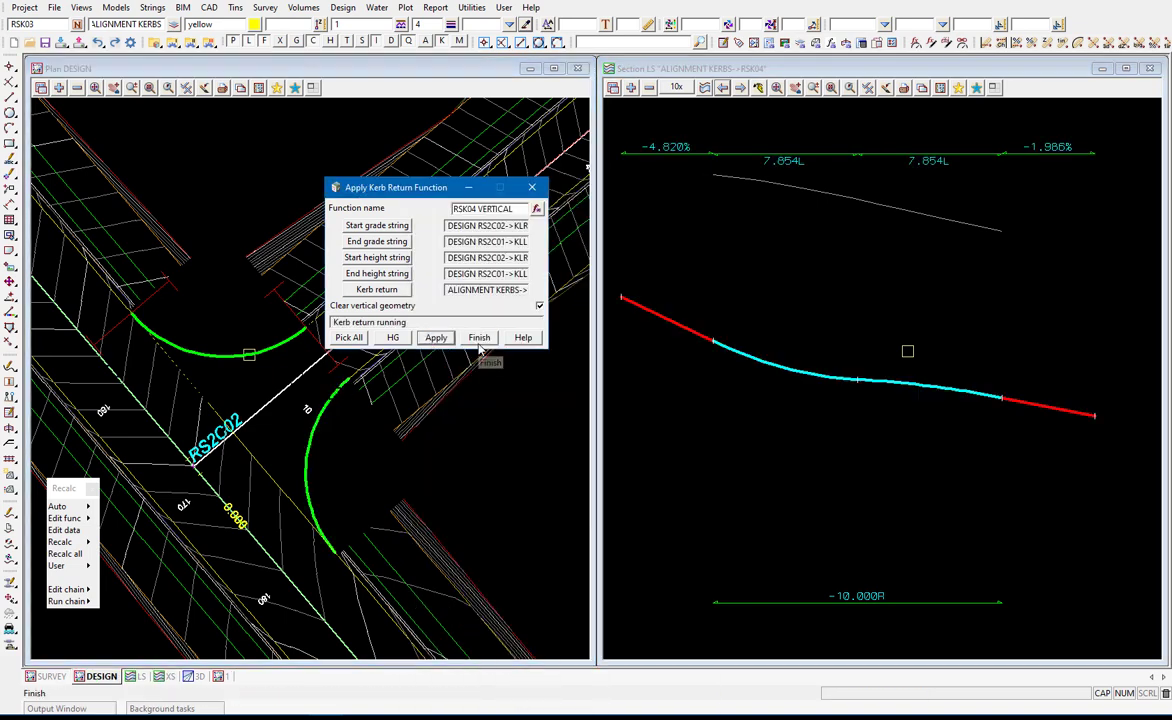
# - Extend the end IP of the RSK04 kerb string by a length of 5
pyautogui.moveTo(381, 193); pyautogui.dragTo(418, 122)
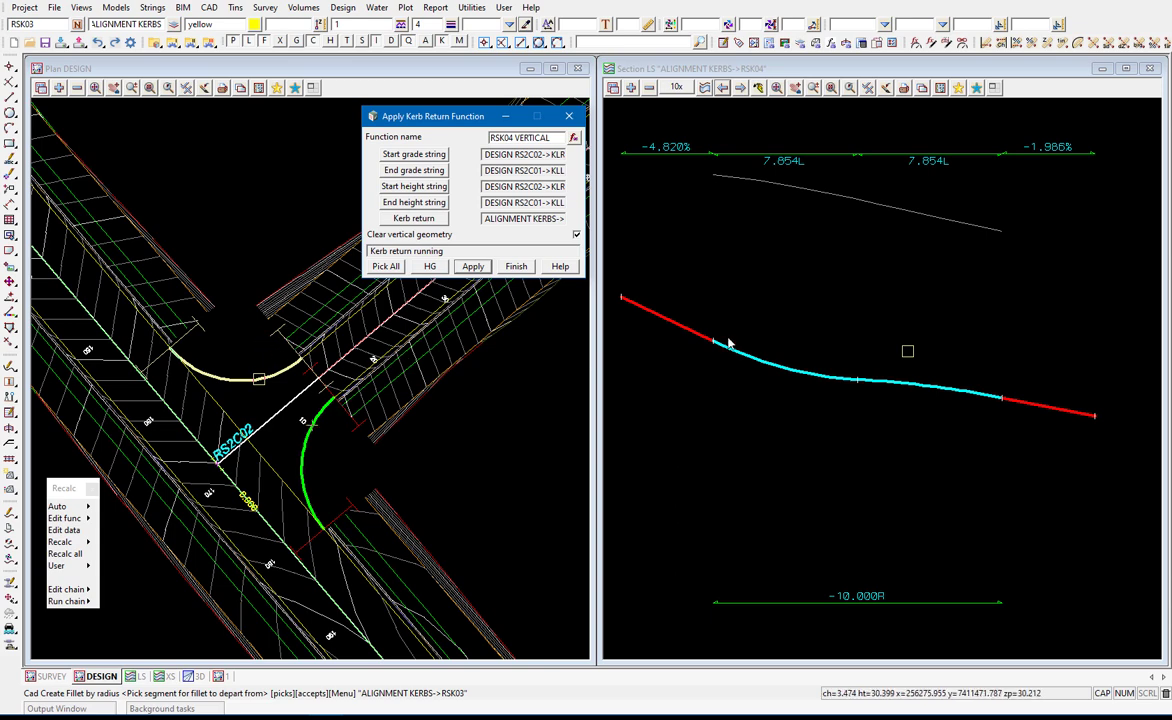
pyautogui.click(231, 236)
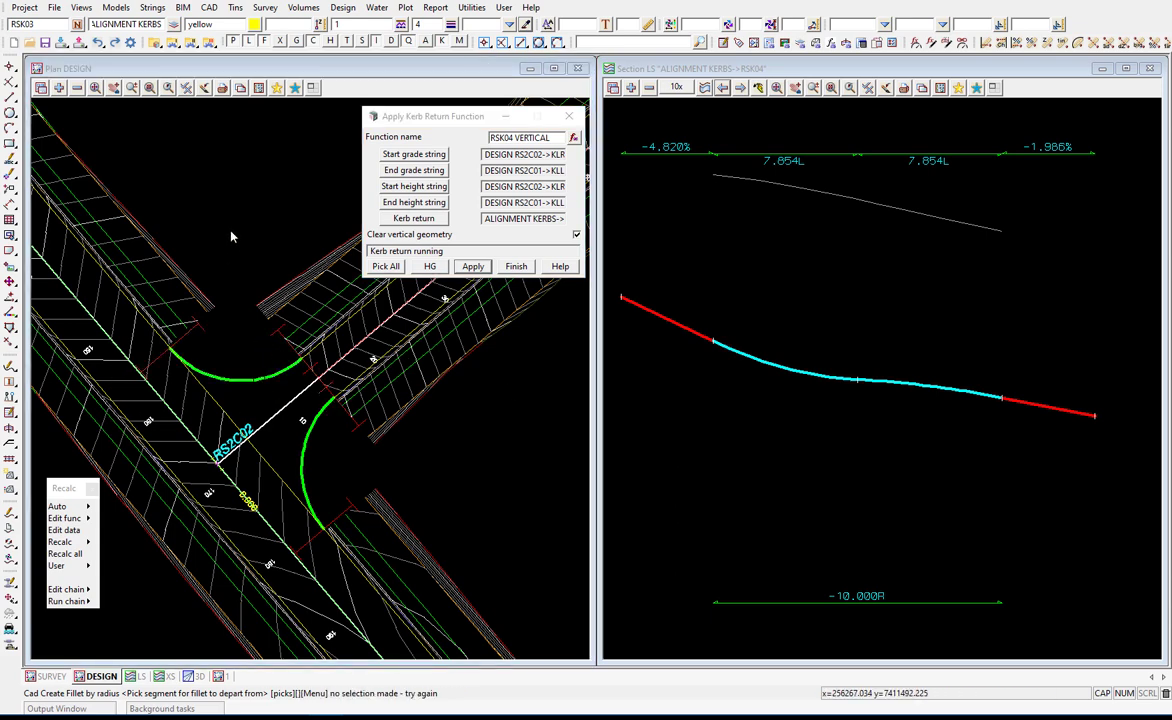
pyautogui.click(313, 422)
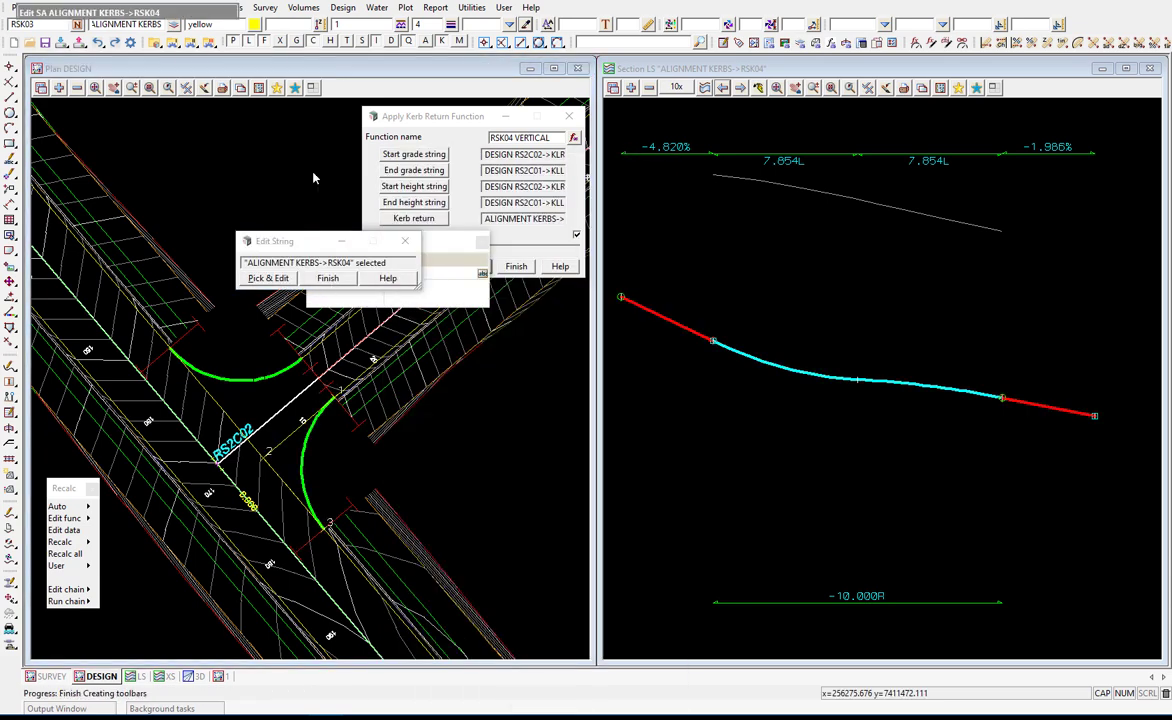
pyautogui.middleClick(313, 178)
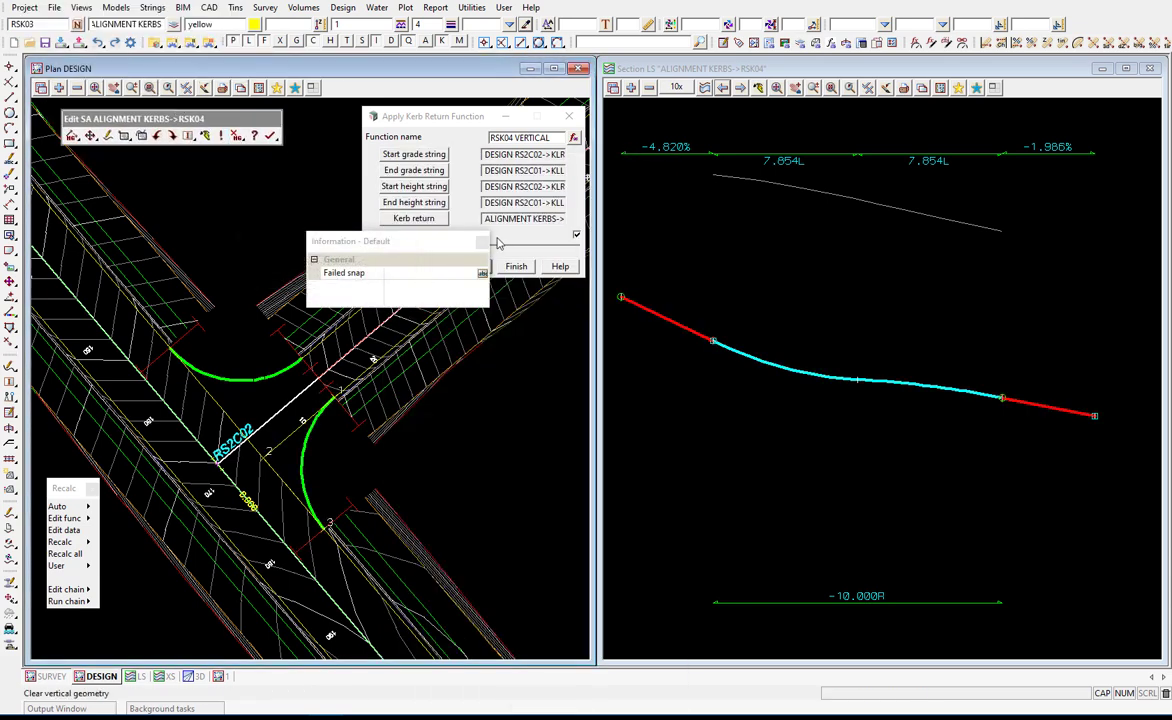
pyautogui.click(90, 140)
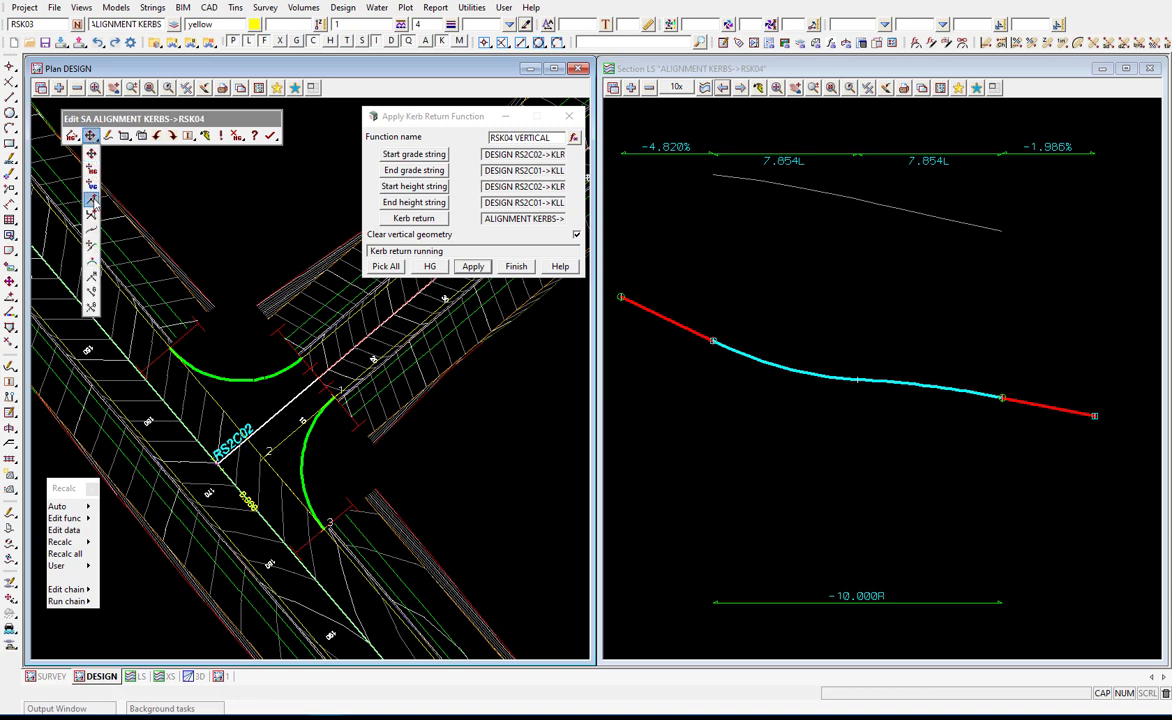
pyautogui.click(89, 201)
pyautogui.click(318, 417)
pyautogui.write('5')
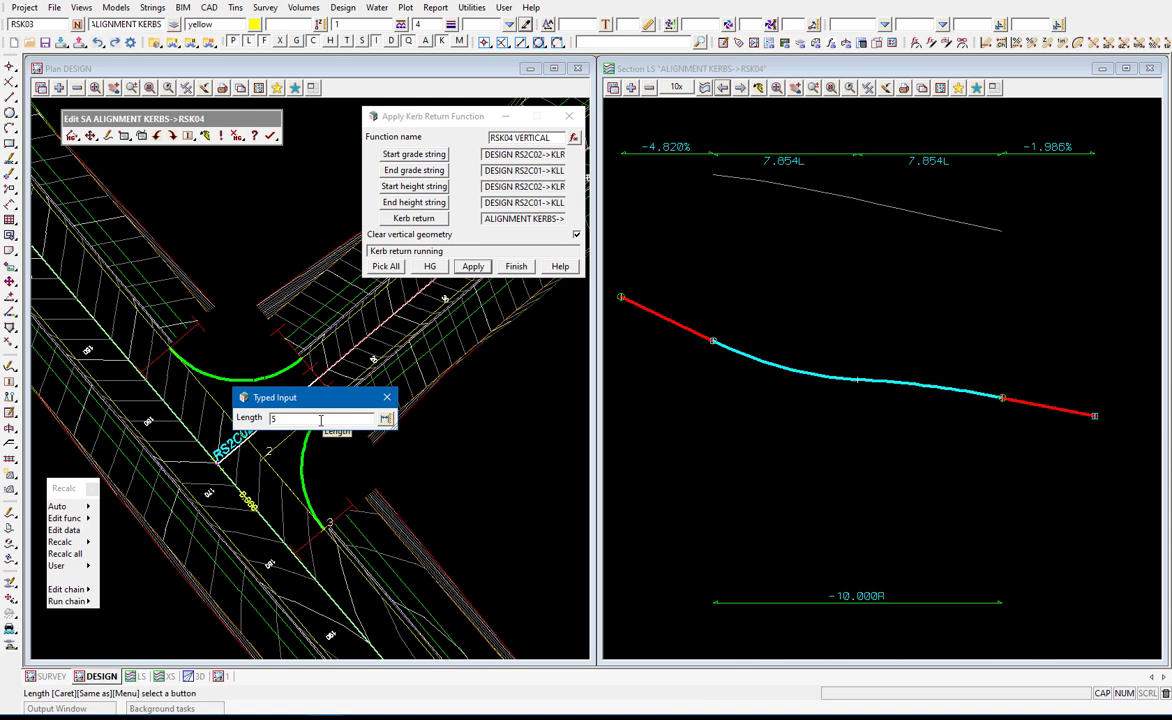
pyautogui.press('Return')
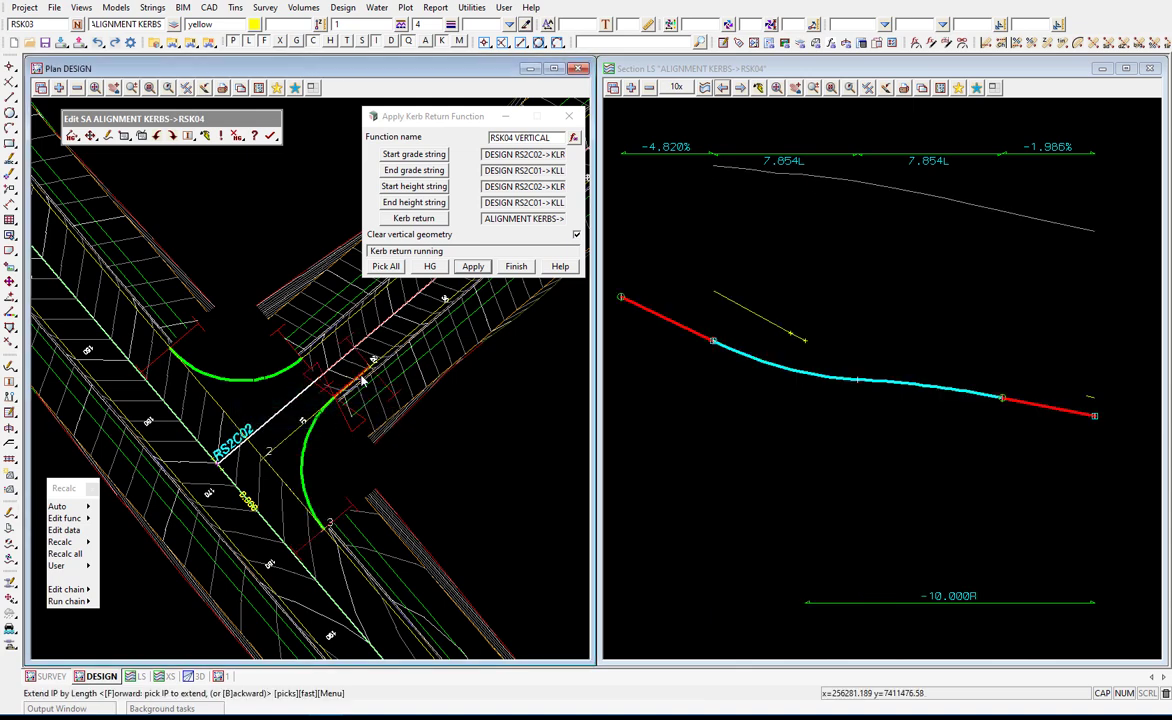
# - Recalculate RS2C02 and rerun the kerb return, which reports RSK04 is locked
pyautogui.click(89, 542)
pyautogui.doubleClick(115, 572)
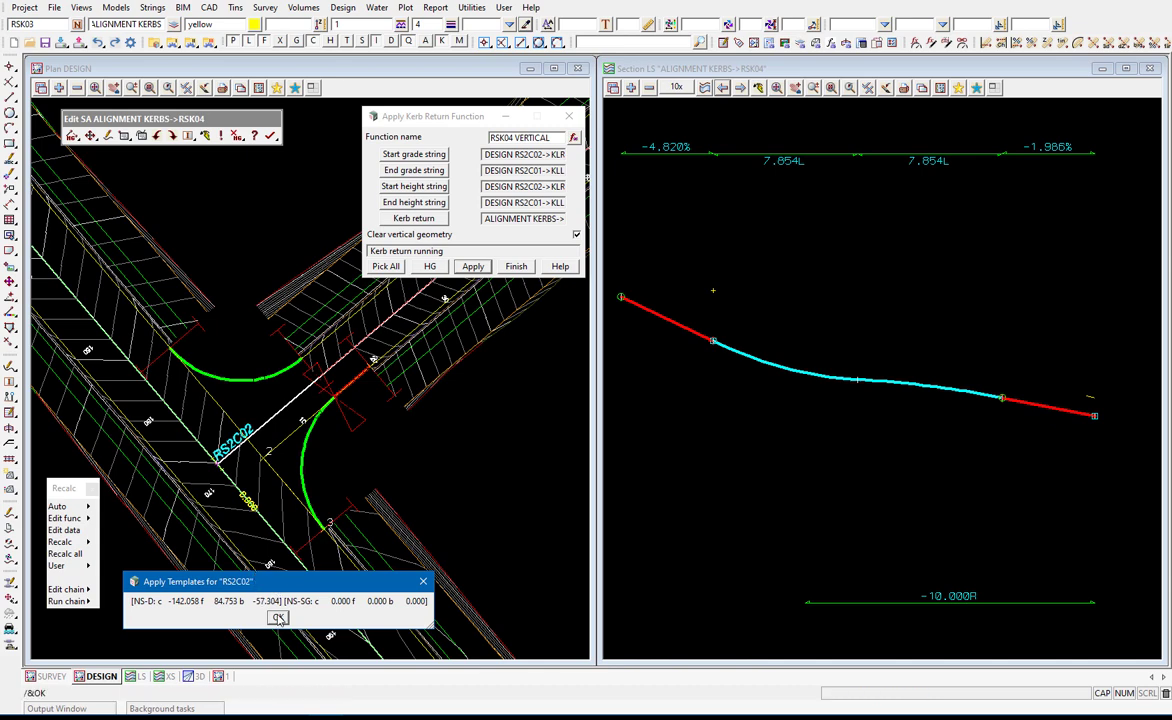
pyautogui.click(278, 617)
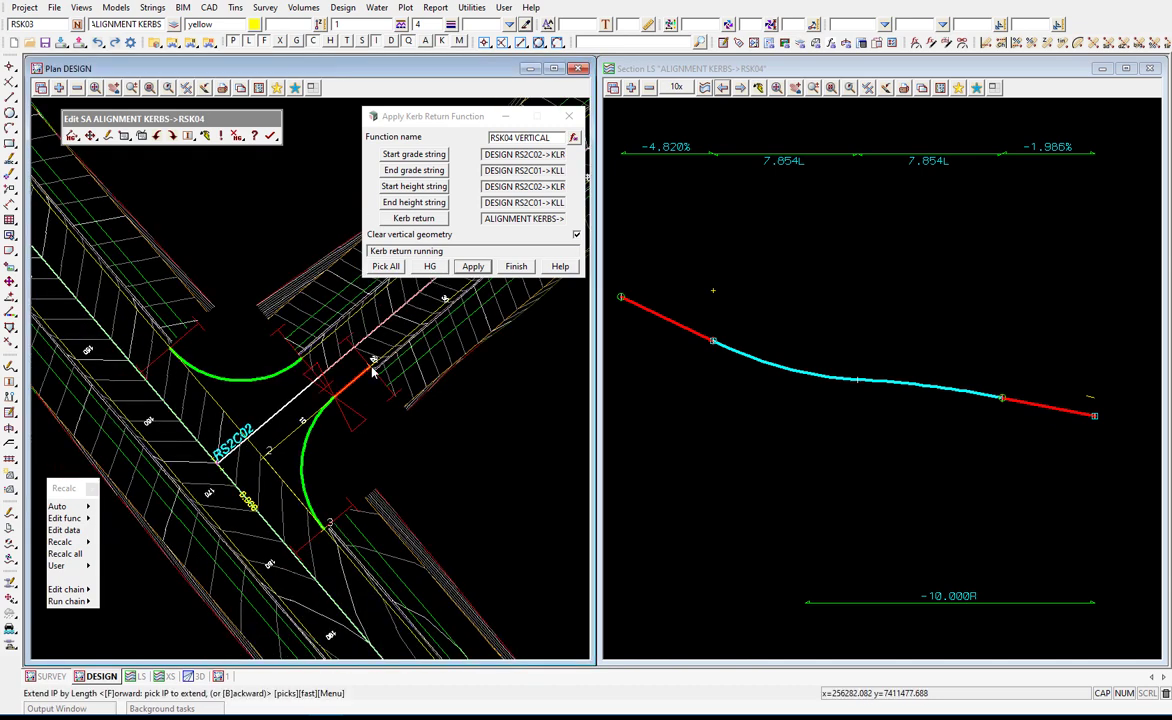
pyautogui.click(372, 371)
pyautogui.click(372, 371)
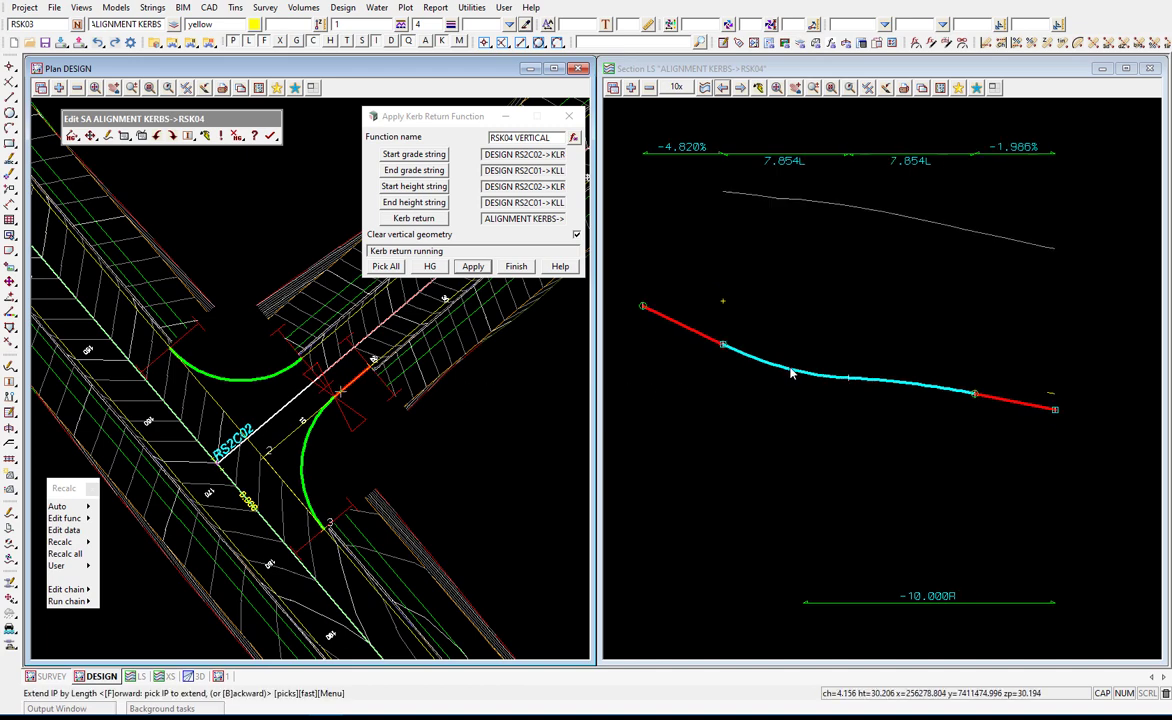
pyautogui.scroll(-1, 787, 368)
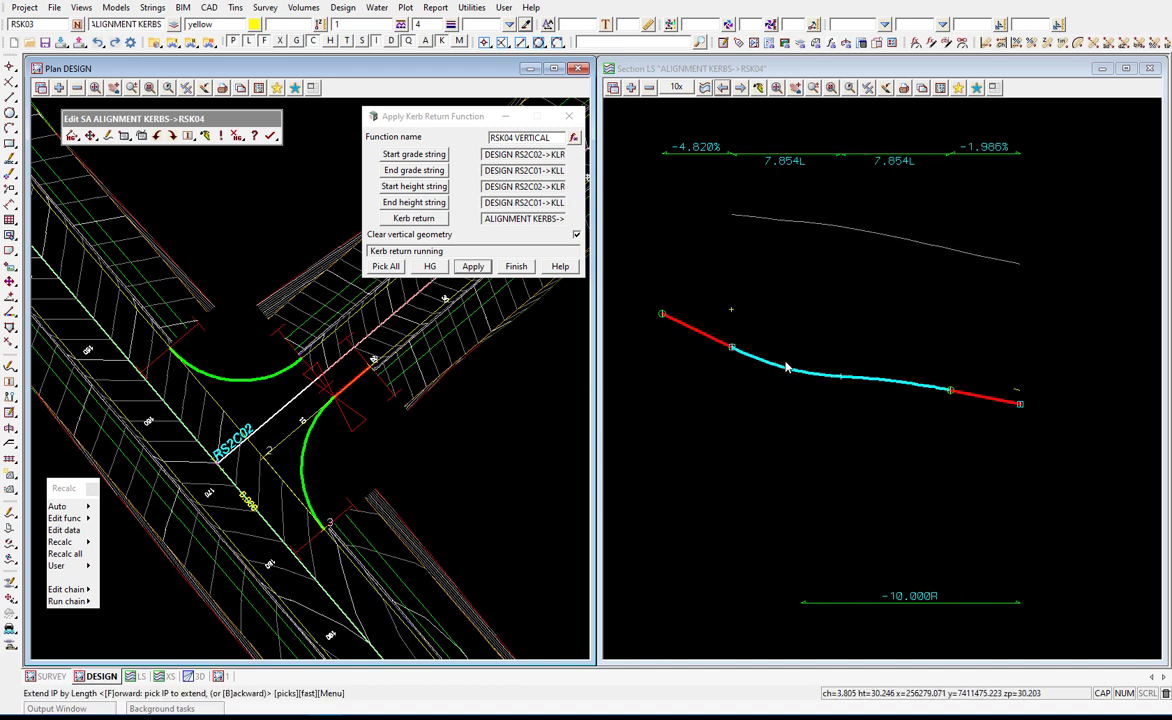
pyautogui.click(473, 267)
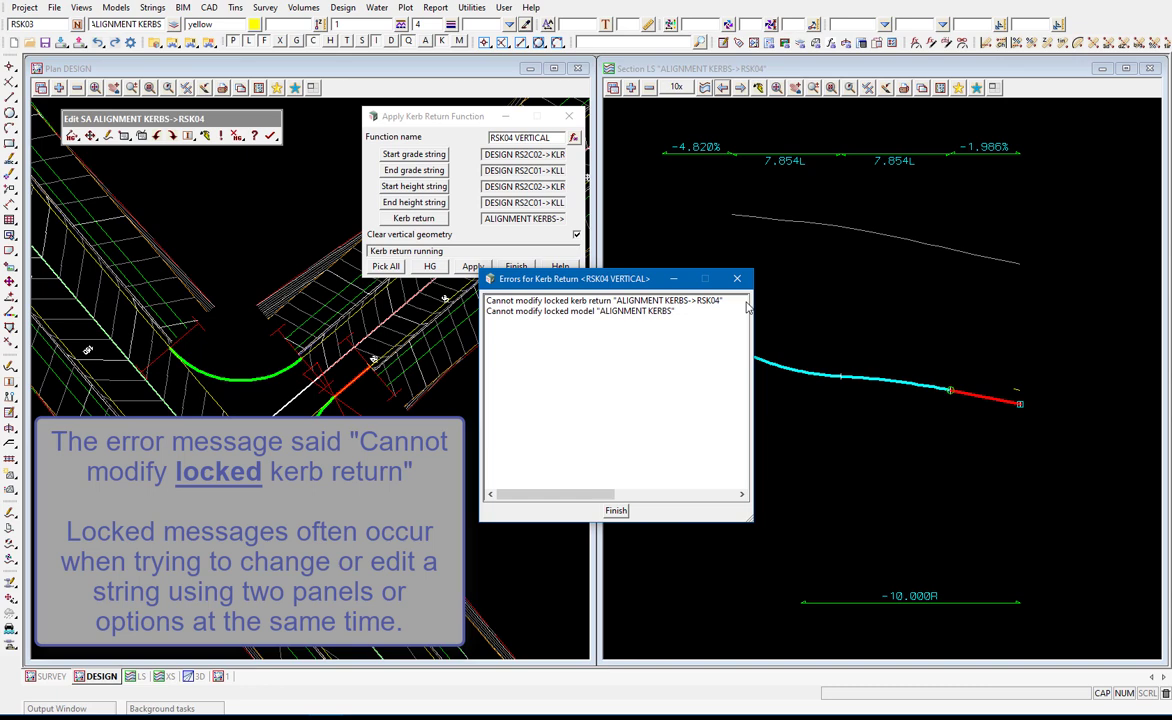
# - Dismiss the kerb return errors, finish the RSK04 string edit and reapply the kerb return
pyautogui.click(738, 280)
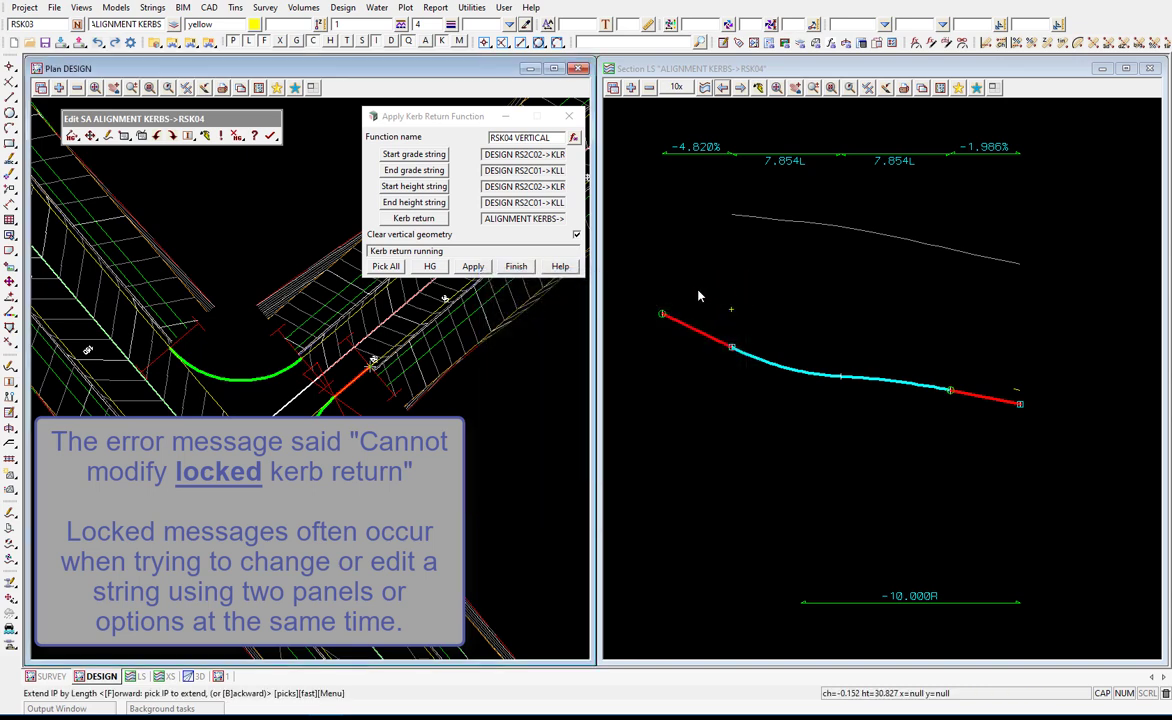
pyautogui.click(269, 135)
pyautogui.click(308, 186)
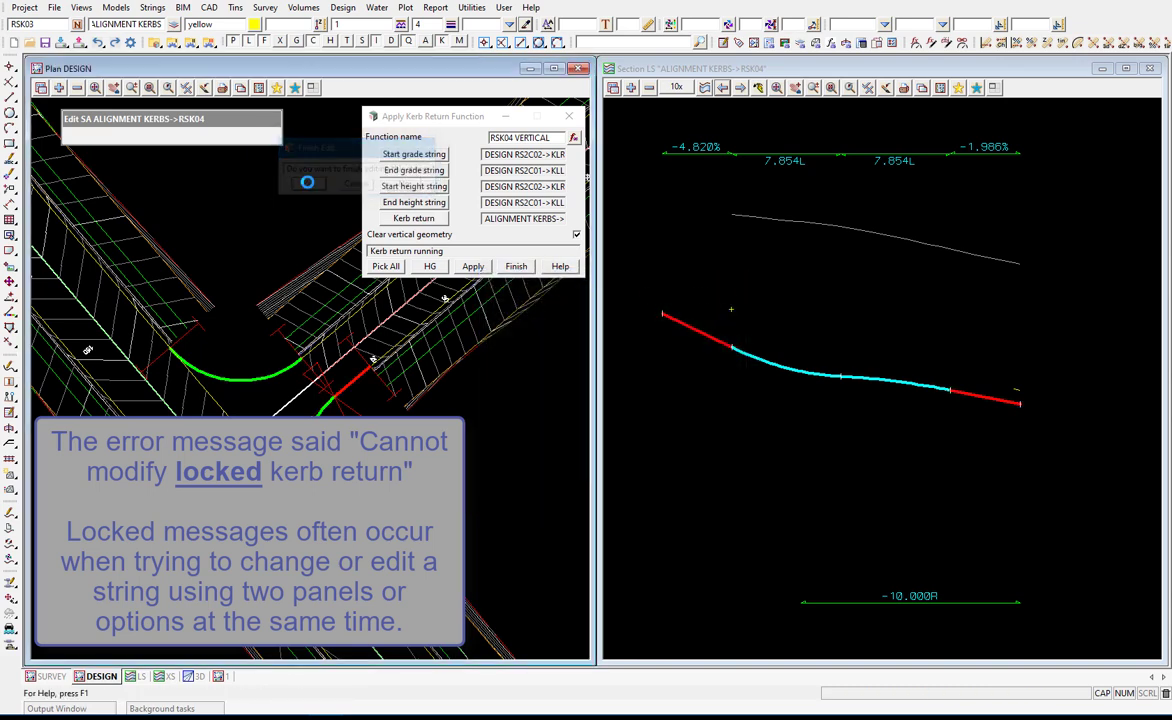
pyautogui.click(473, 270)
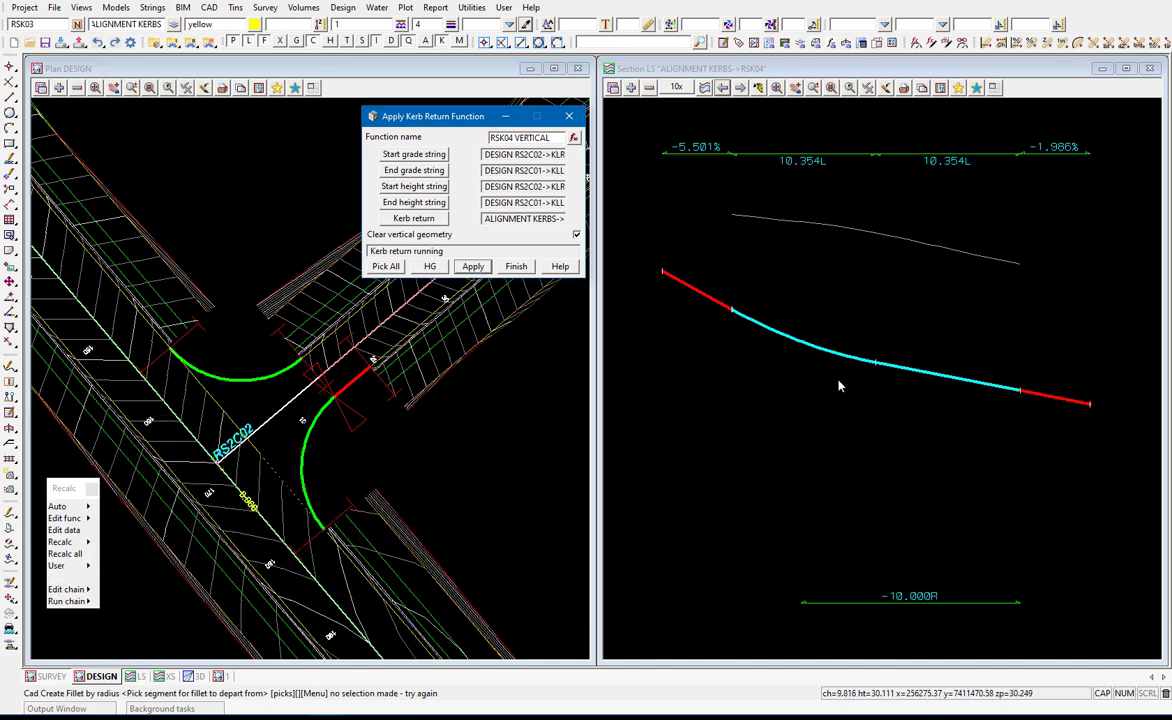
# - Pick the RSK04 kerb profile in the section view for string editing
pyautogui.click(779, 233)
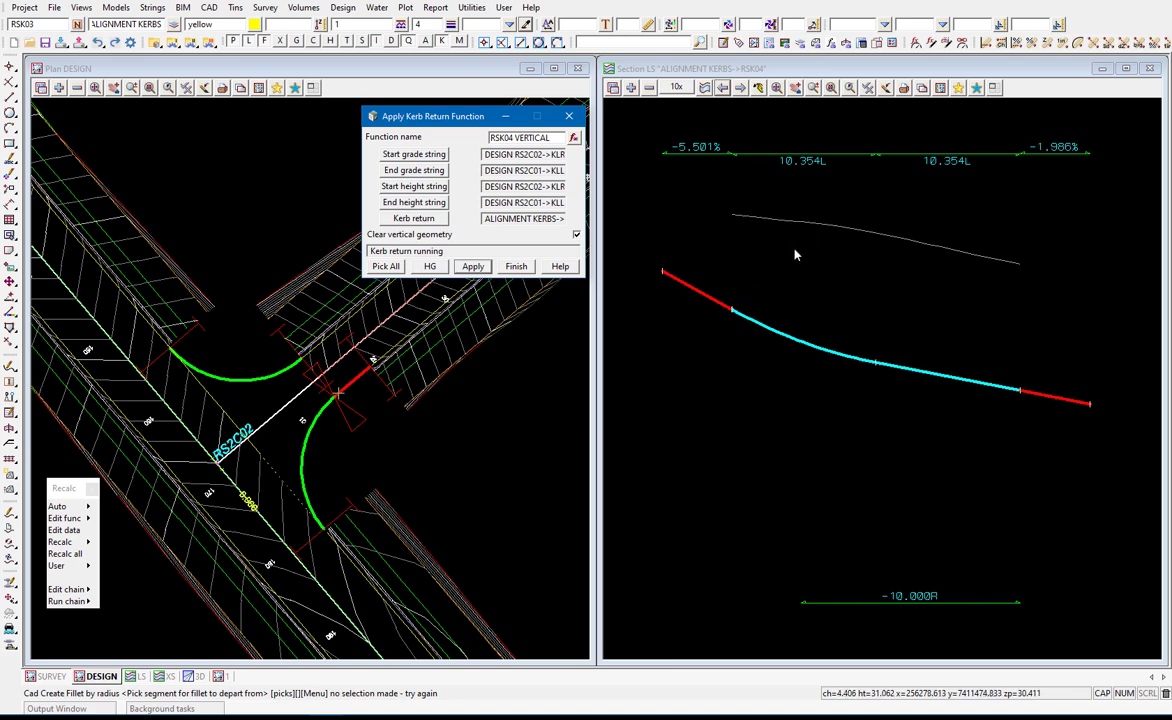
pyautogui.click(795, 254)
pyautogui.click(830, 348)
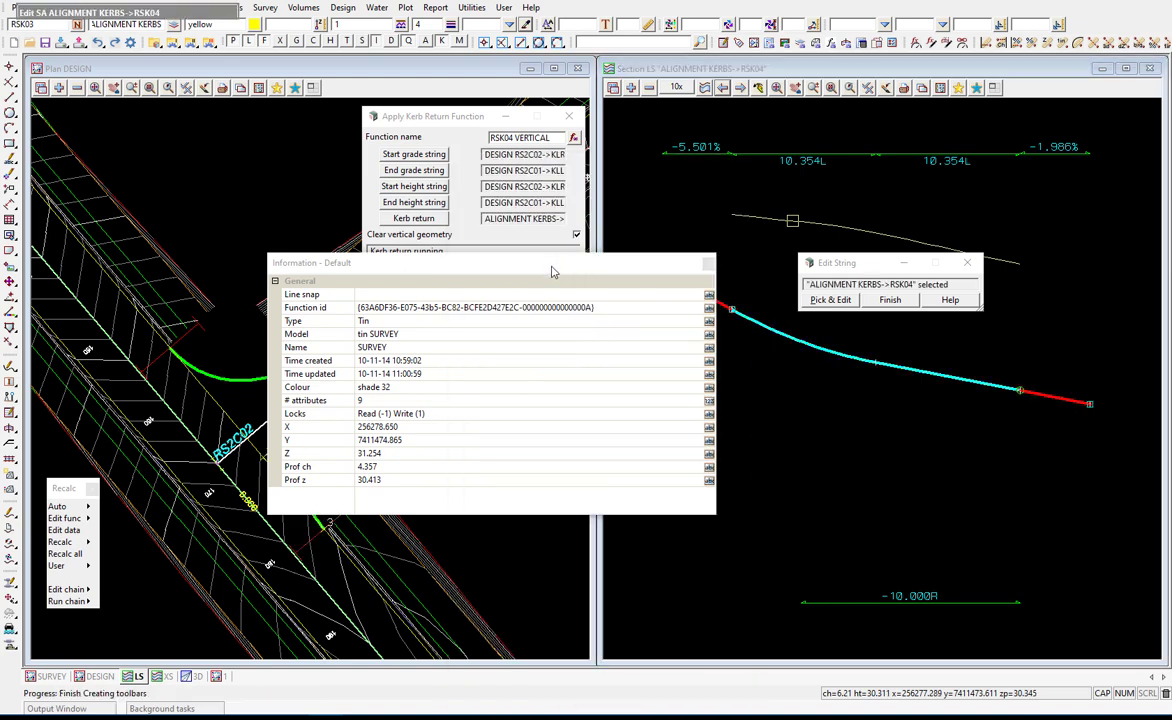
# - Accept RSK04 for editing, close its information panel and open its parts editor
pyautogui.press('Escape')
pyautogui.click(707, 265)
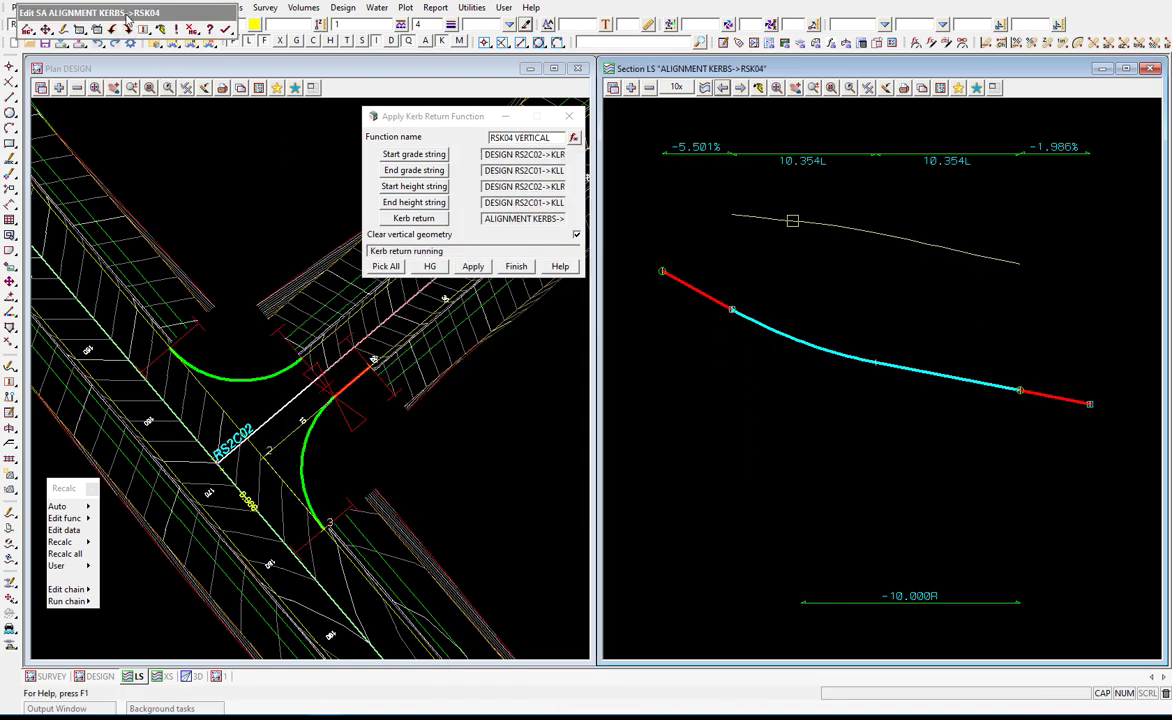
pyautogui.moveTo(115, 13); pyautogui.dragTo(170, 126)
pyautogui.click(134, 142)
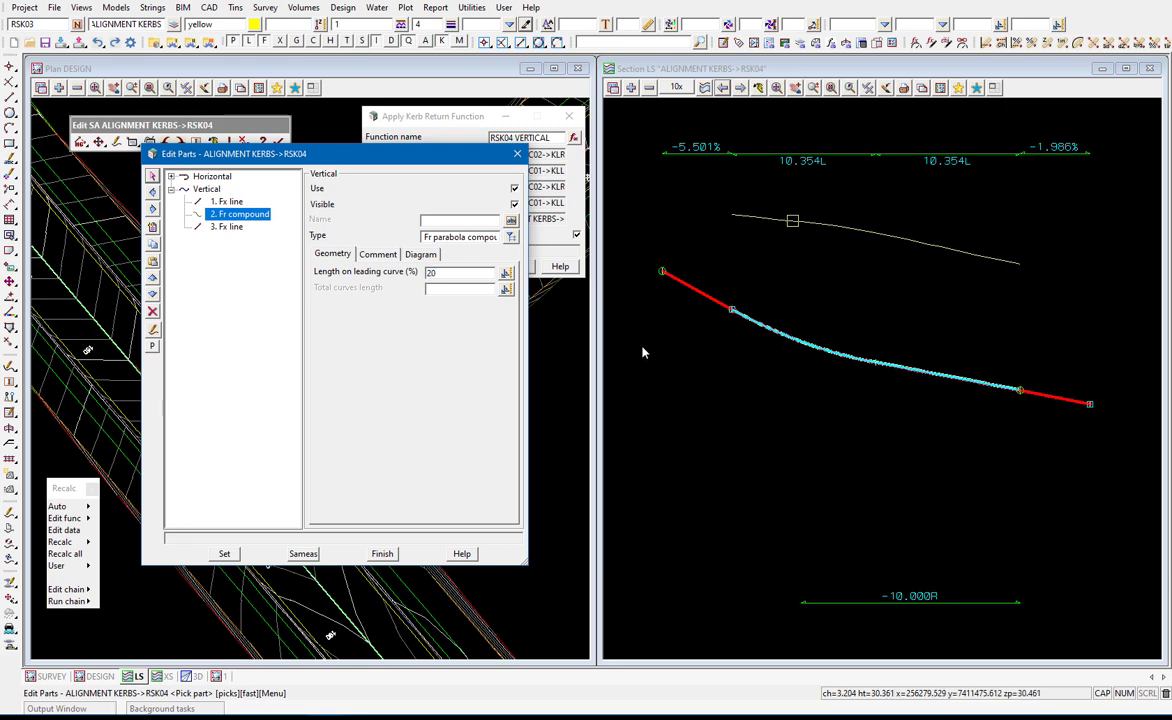
# - Set the compound parabola to a 20% leading curve with total curves length 20
pyautogui.click(224, 553)
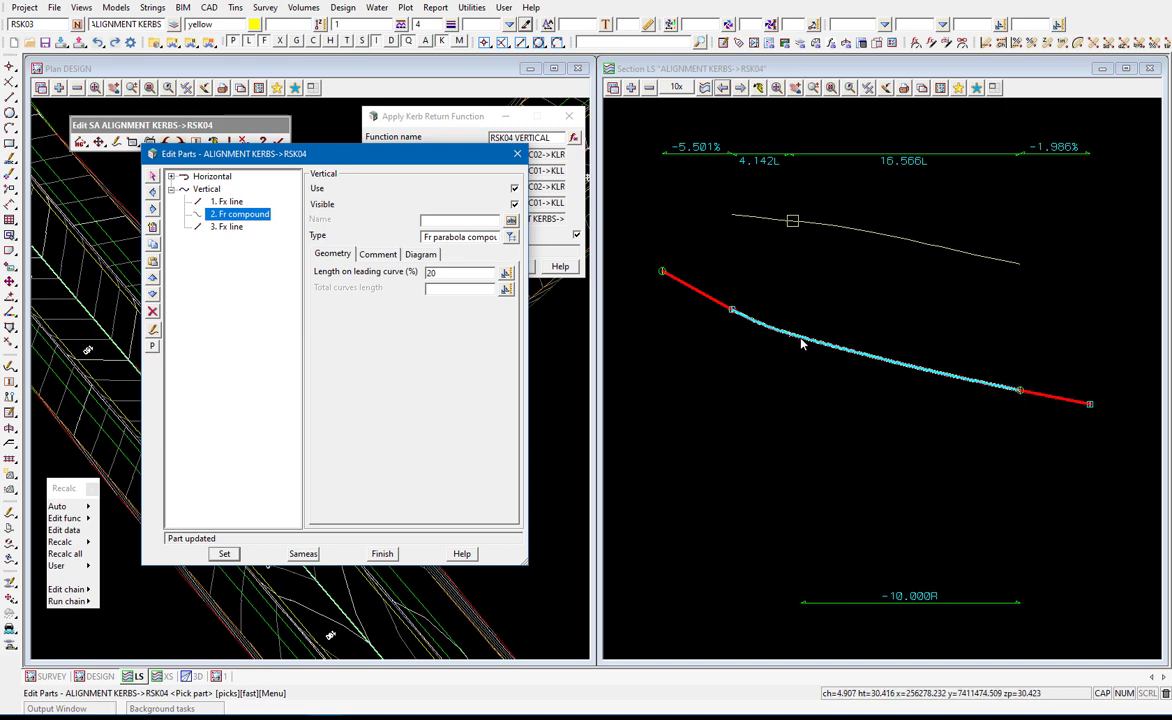
pyautogui.click(446, 287)
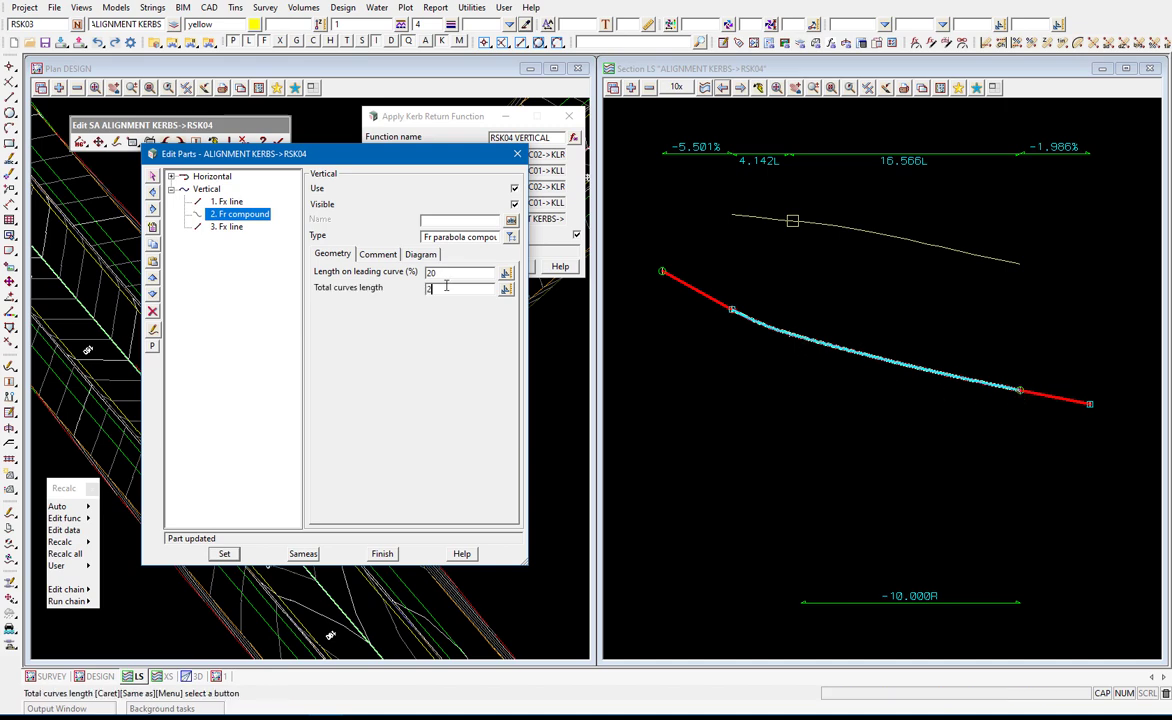
pyautogui.write('20')
pyautogui.click(226, 554)
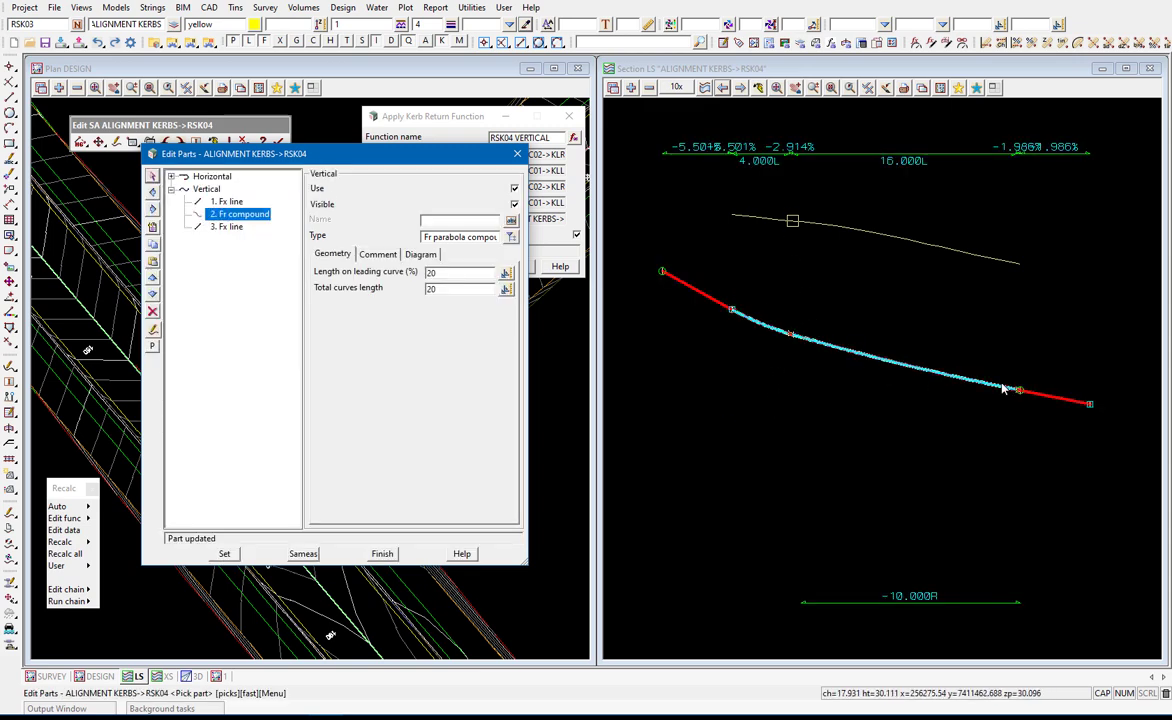
pyautogui.moveTo(493, 160); pyautogui.dragTo(424, 235)
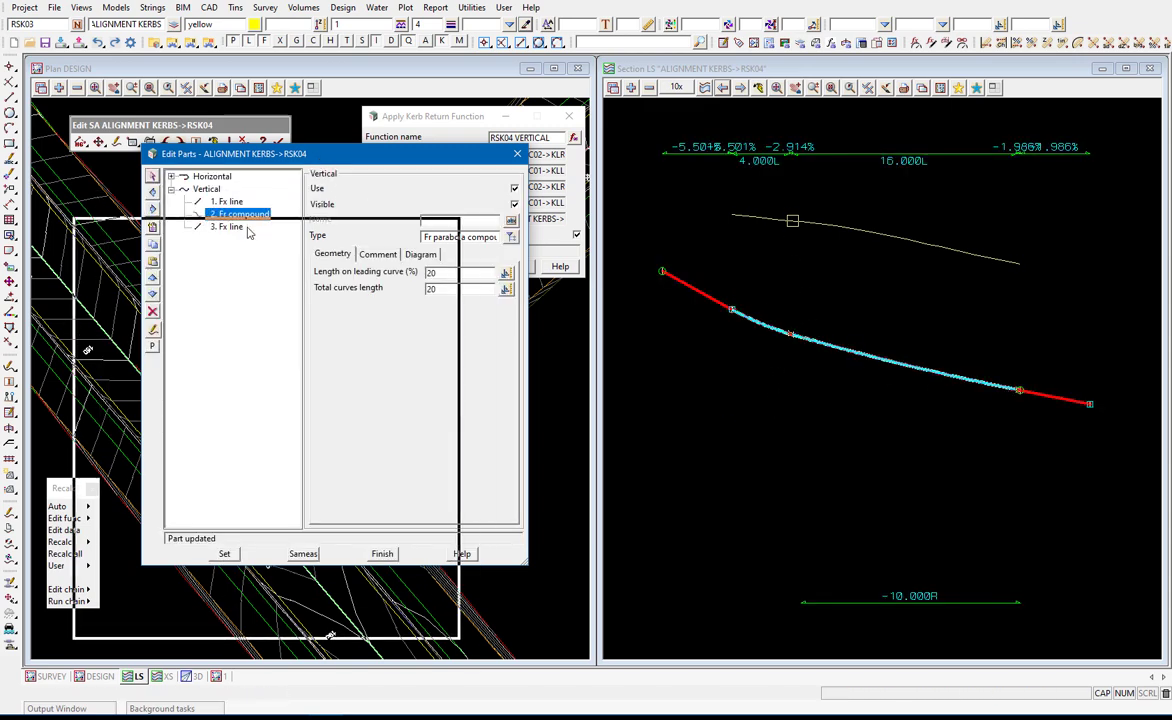
pyautogui.moveTo(450, 122); pyautogui.dragTo(556, 122)
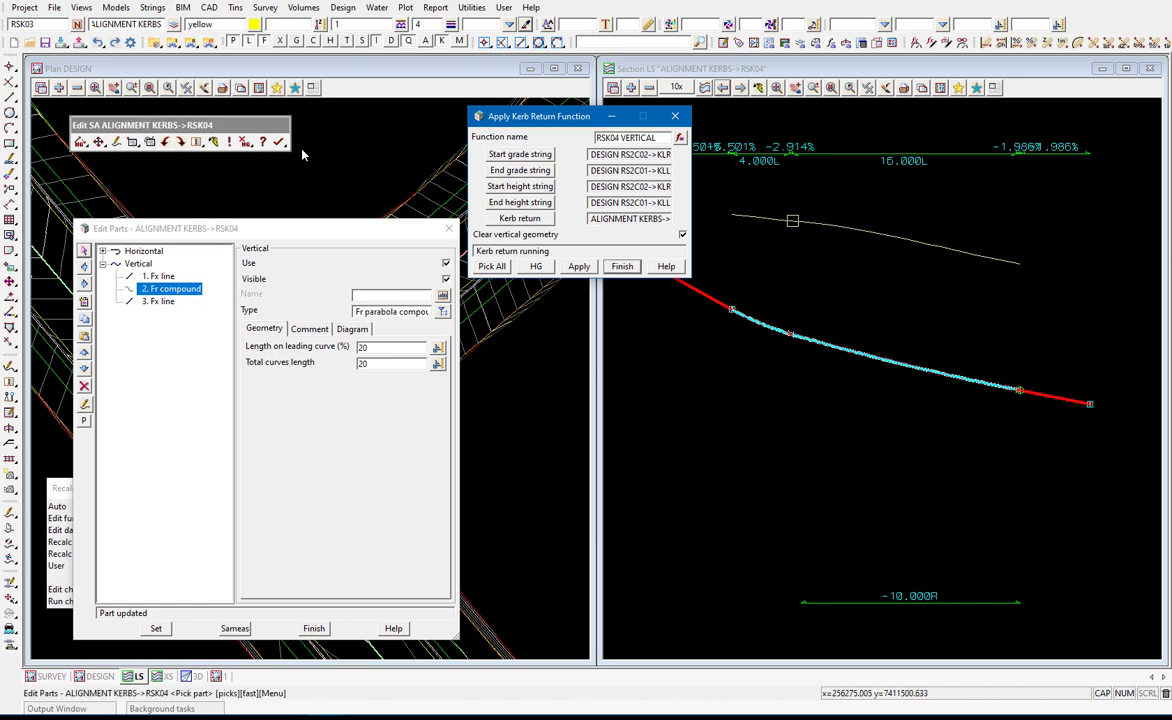
# - Finish the RSK04 parts edit, confirming the end of the string edit
pyautogui.click(279, 141)
pyautogui.click(311, 187)
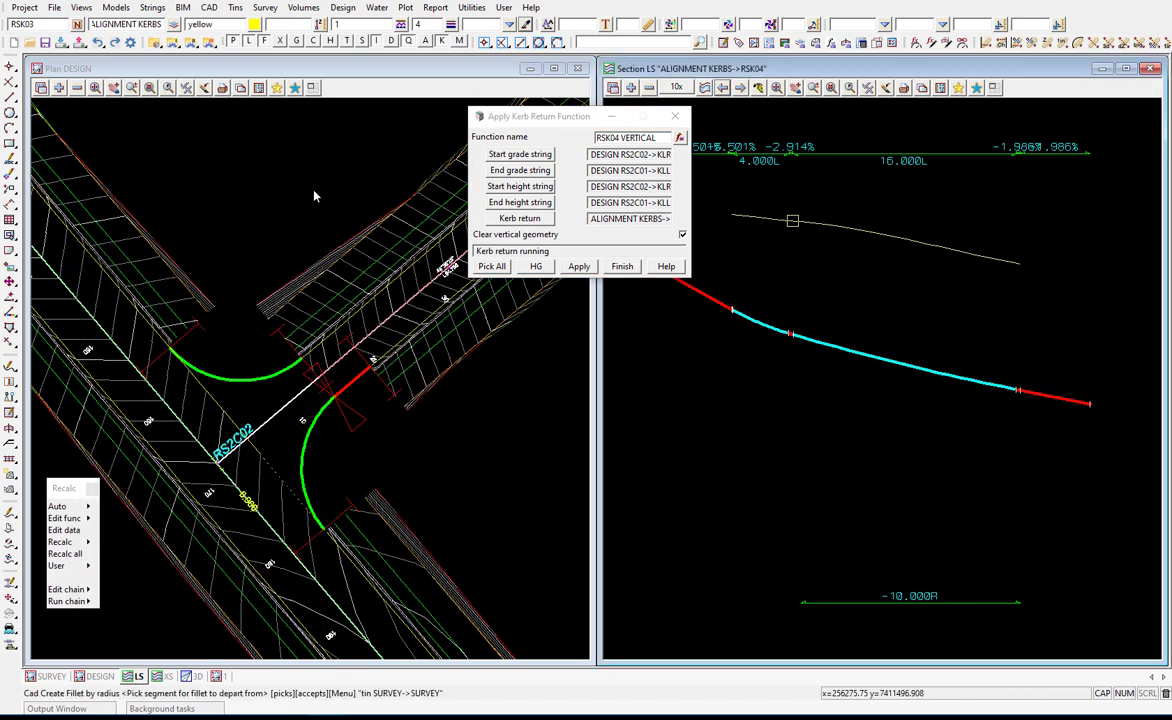
pyautogui.click(546, 238)
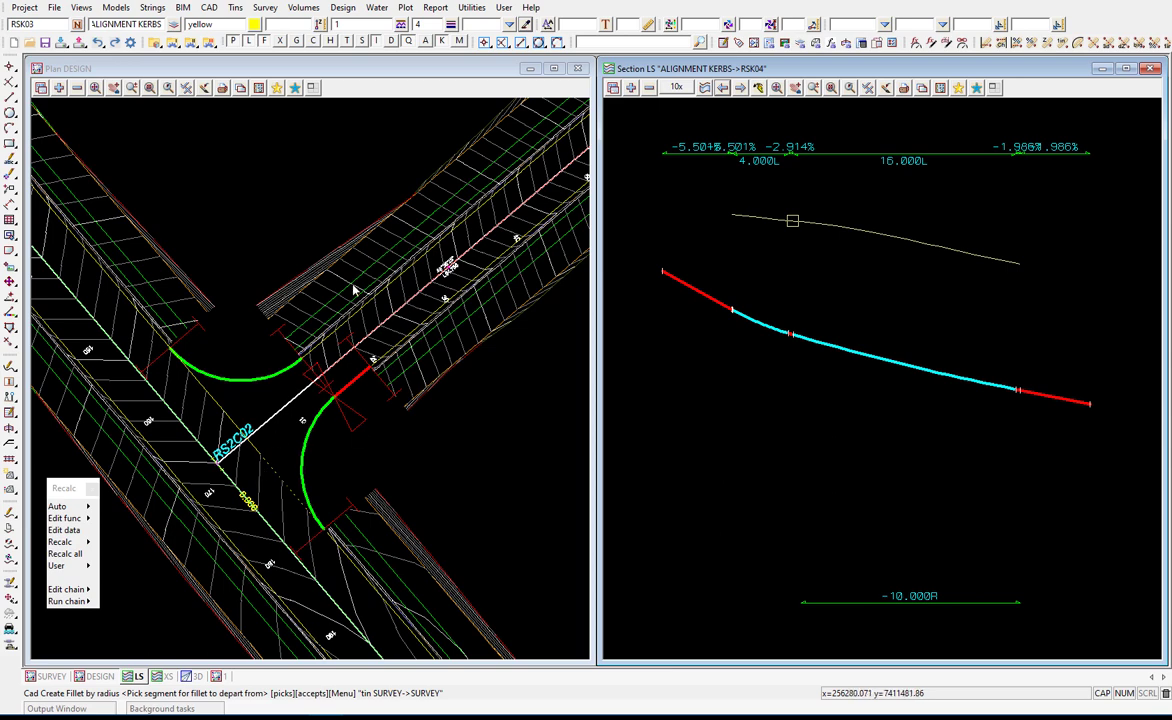
# - Rerun the RSK04 VERTICAL function with Clear vertical geometry ticked
pyautogui.click(72, 545)
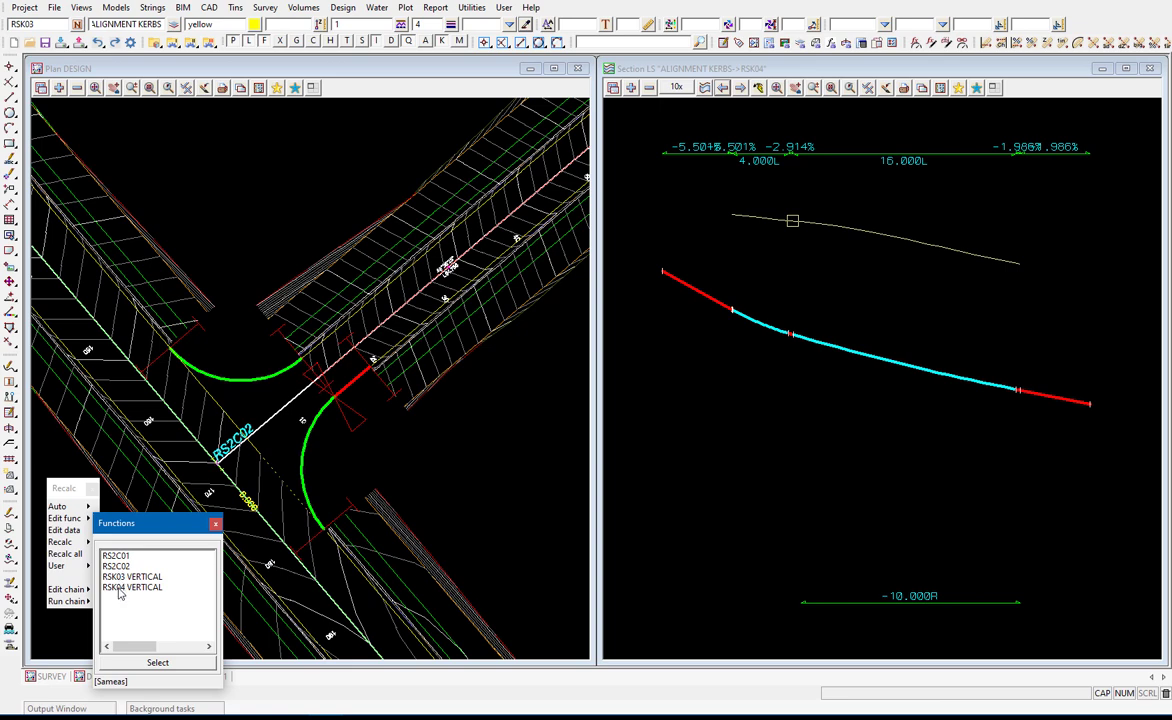
pyautogui.doubleClick(120, 588)
pyautogui.moveTo(235, 541); pyautogui.dragTo(235, 151)
pyautogui.click(194, 272)
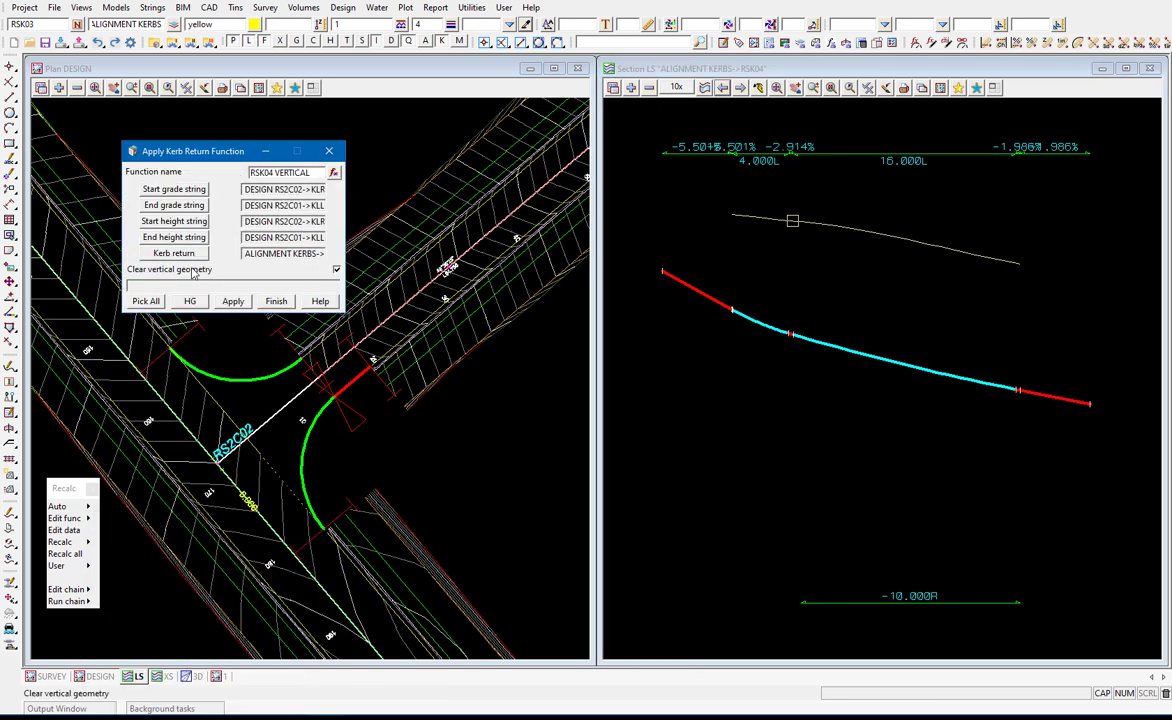
pyautogui.click(232, 301)
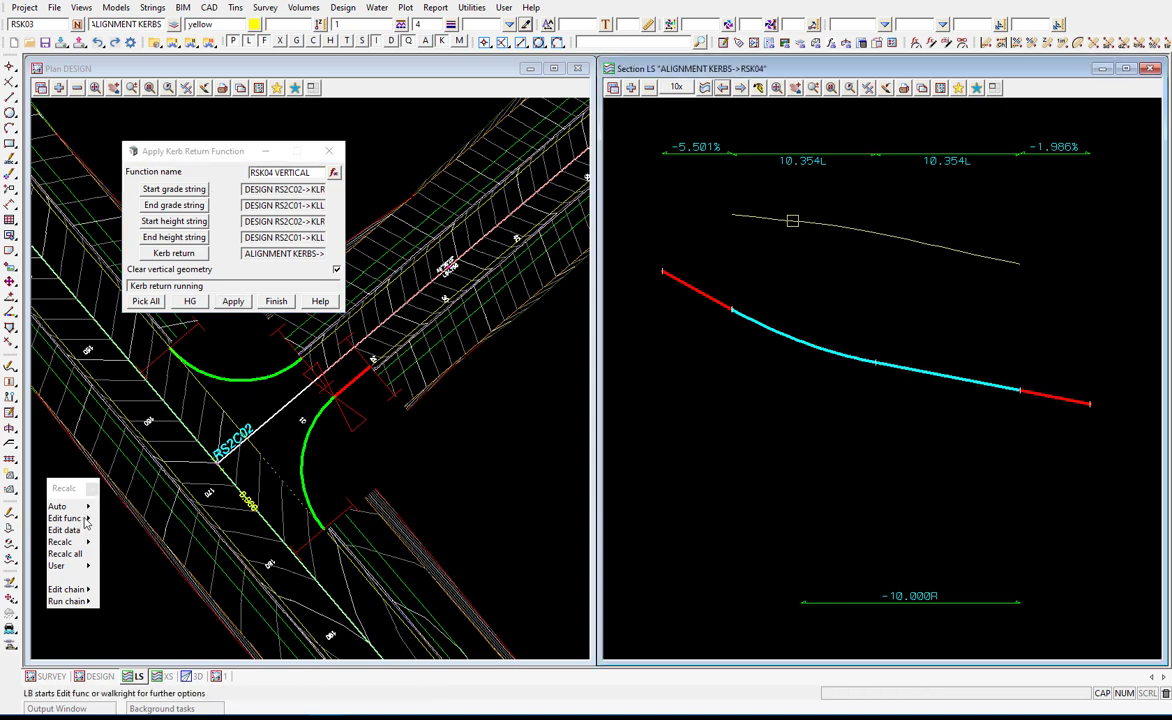
pyautogui.click(86, 519)
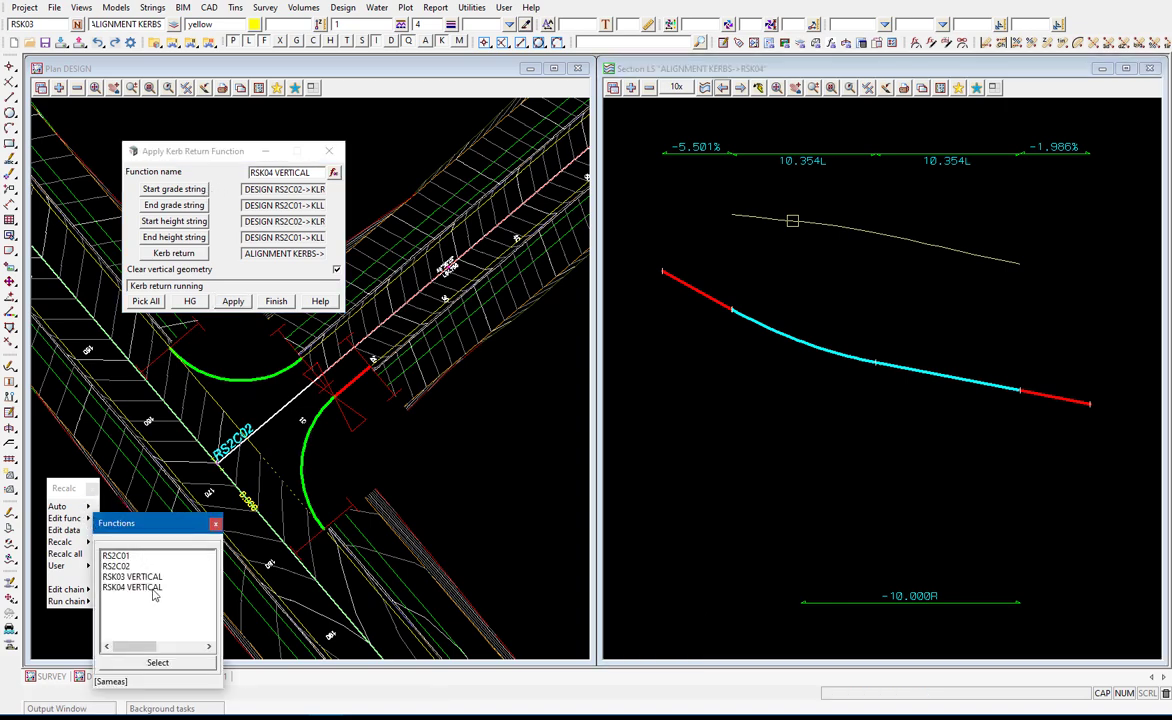